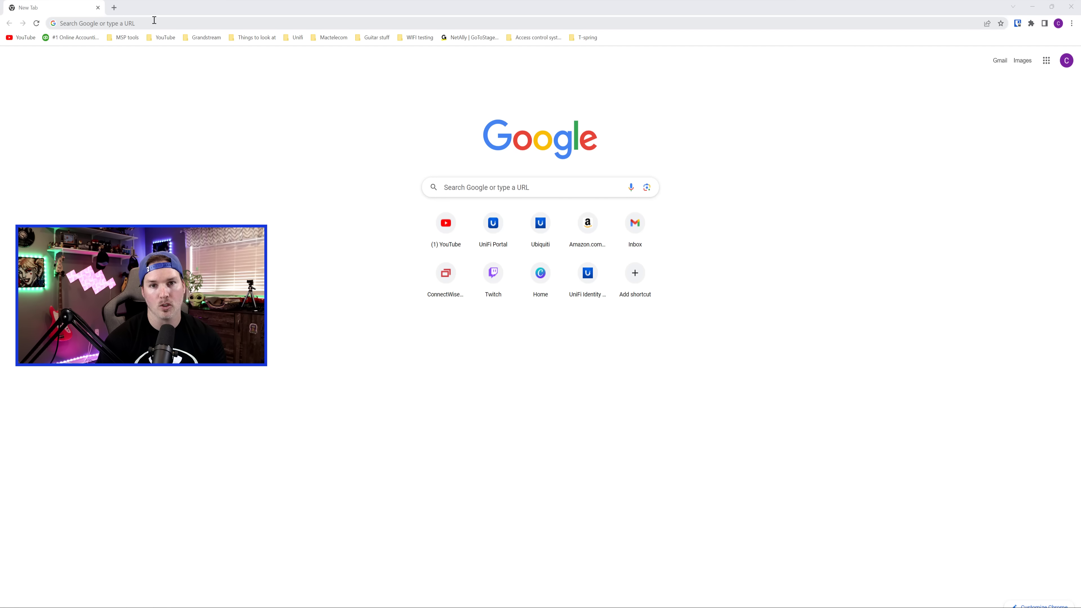
- Load the Omada Controller web page at 192.168.0.1 in Chrome
click(154, 20)
text(192.168.0.1)
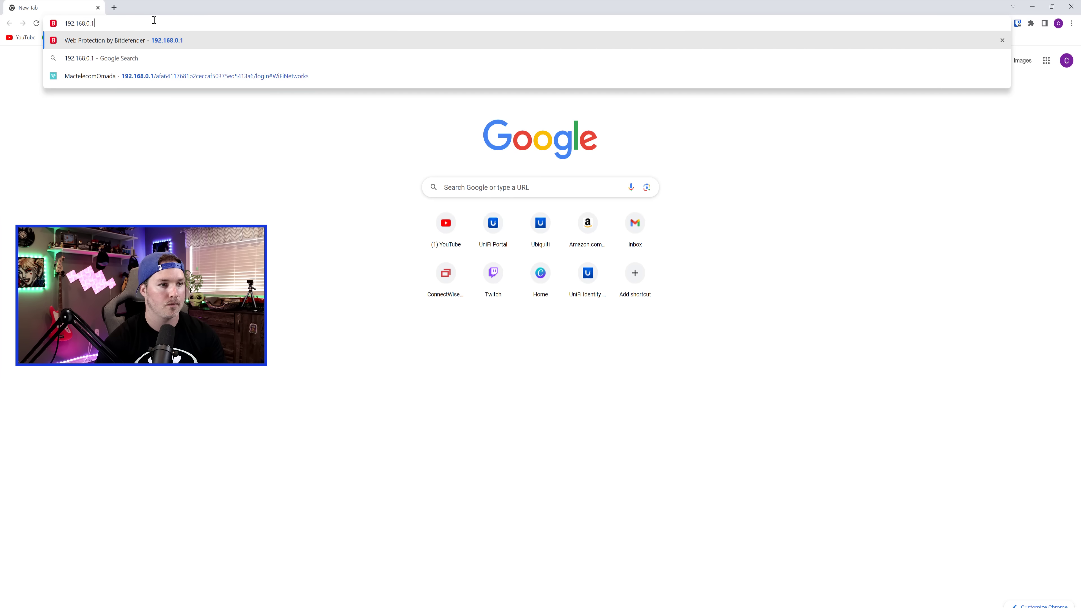
key(Return)
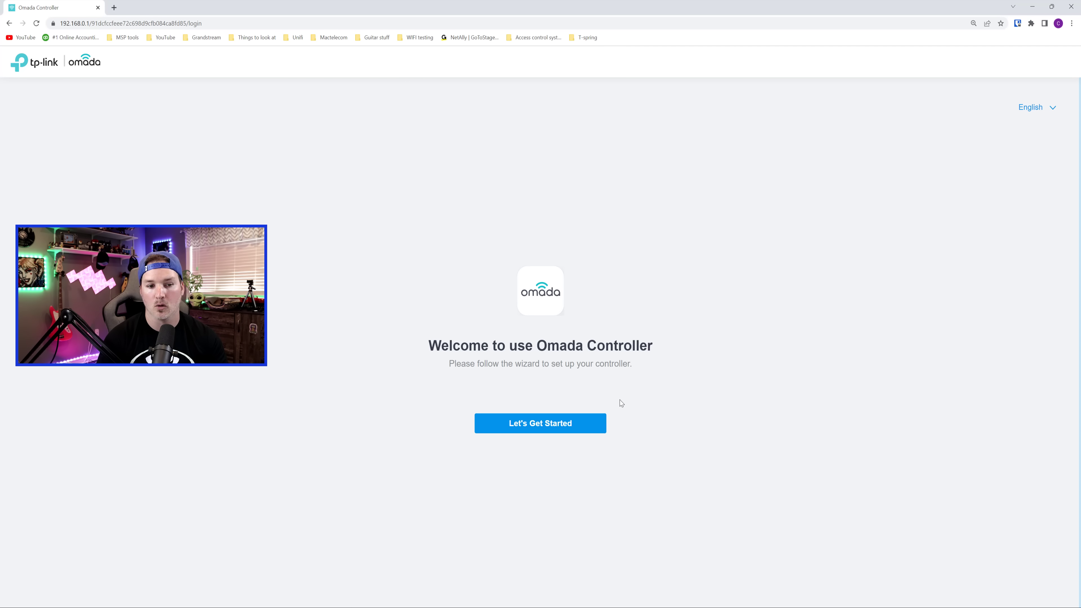
- Begin the Omada controller setup from the welcome page
click(565, 428)
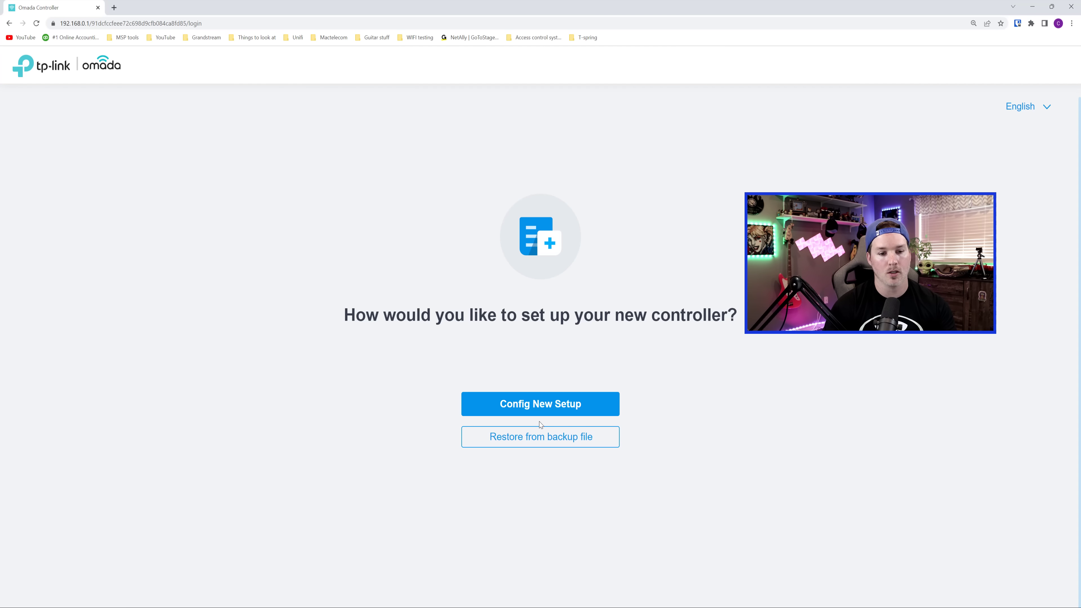
- Choose a new configuration and name the controller Mactelecom, in Canada, on Eastern Time
click(544, 400)
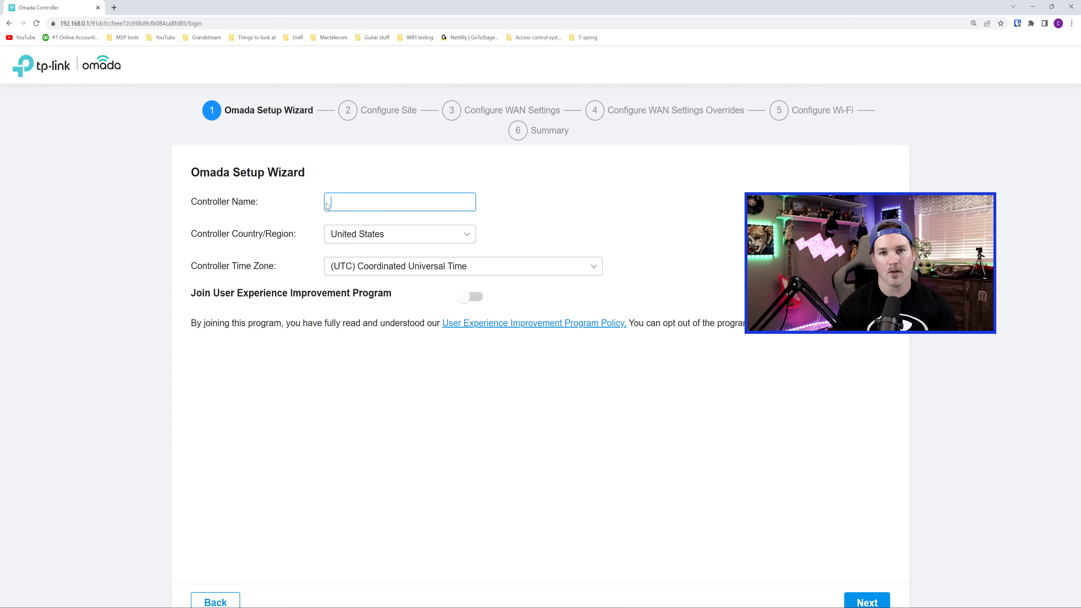
text(Mactelecom)
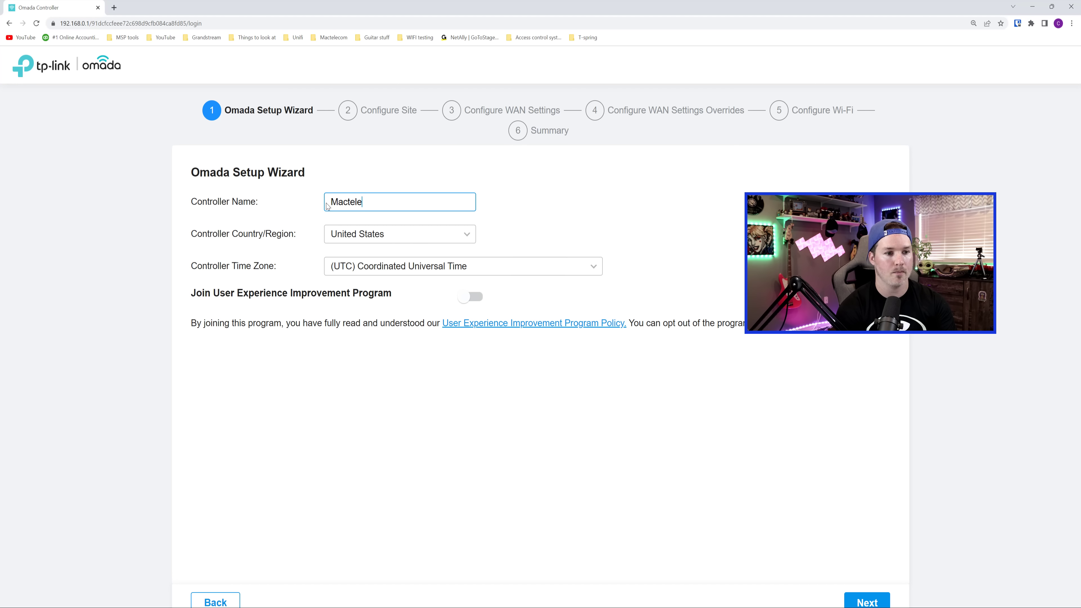
click(366, 234)
click(372, 258)
text(ca)
click(349, 388)
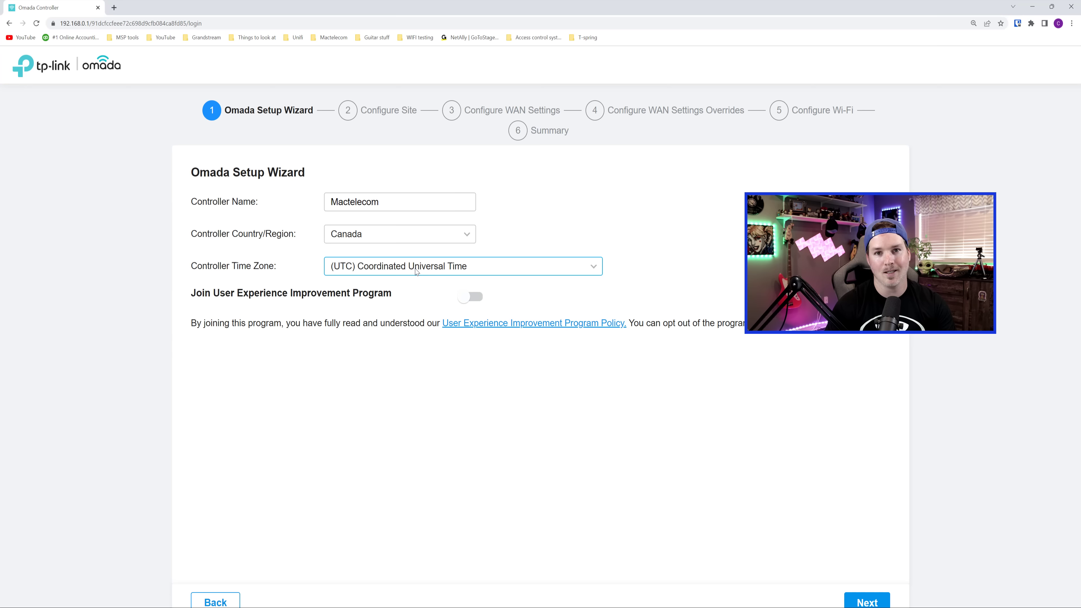
click(418, 268)
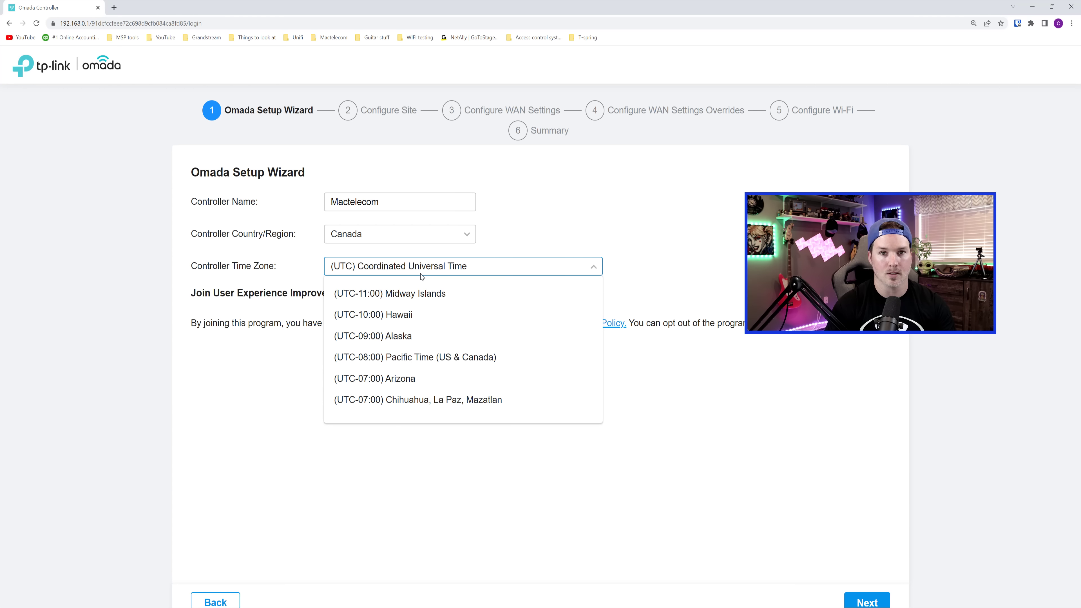
click(434, 336)
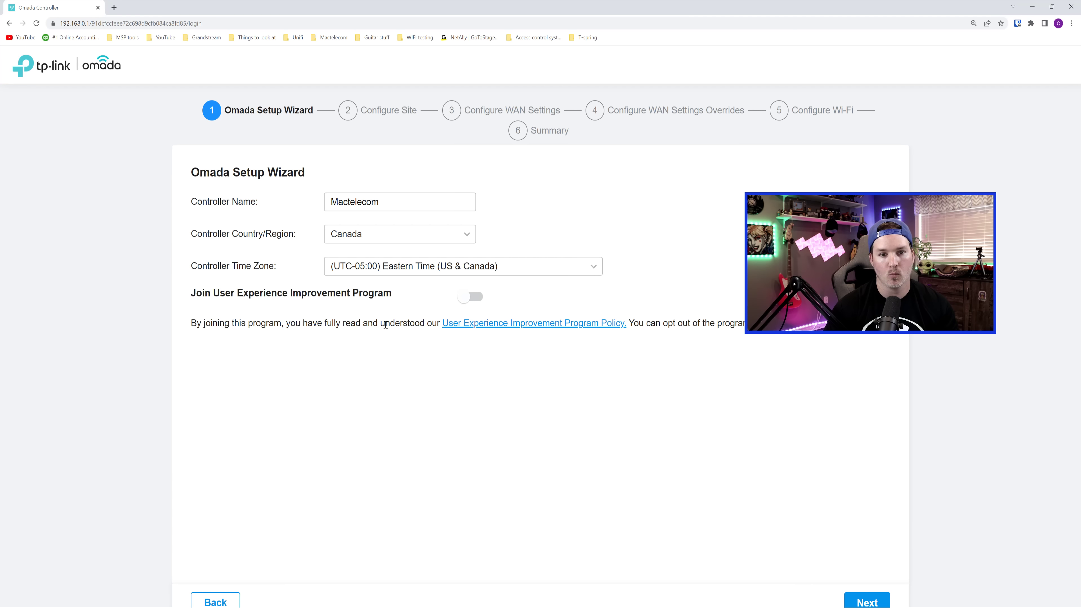
- Name the site Mactelecom with country Canada and Eastern Time zone
click(870, 602)
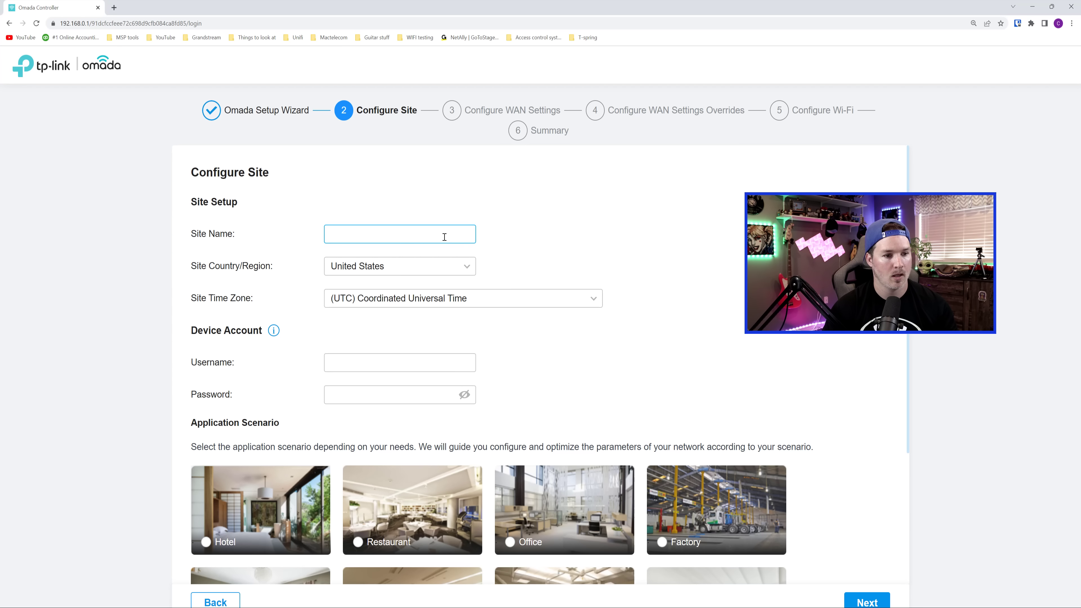
click(366, 229)
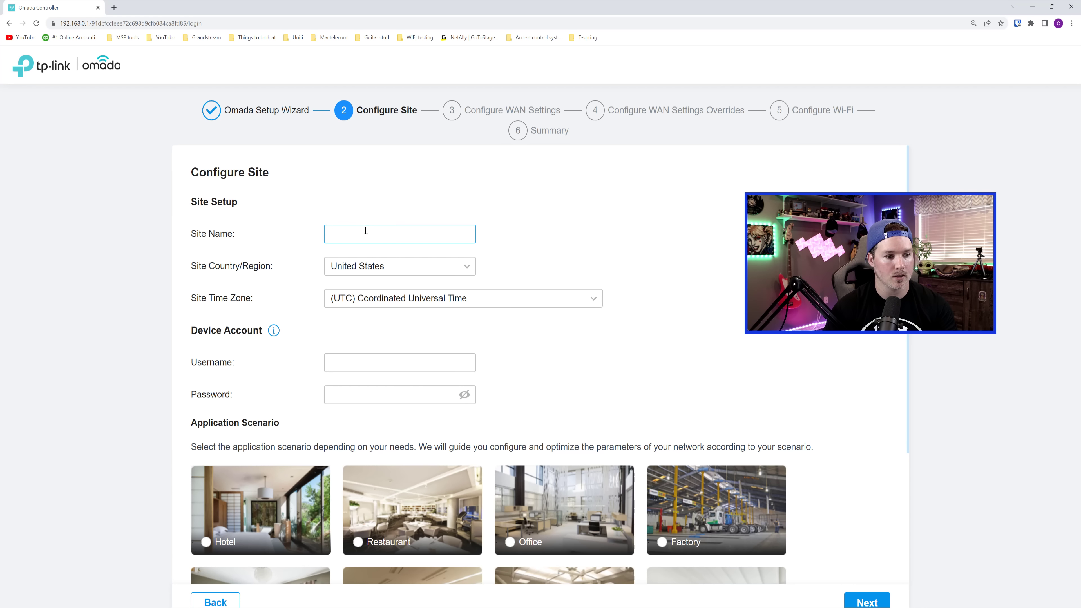
text(Macte)
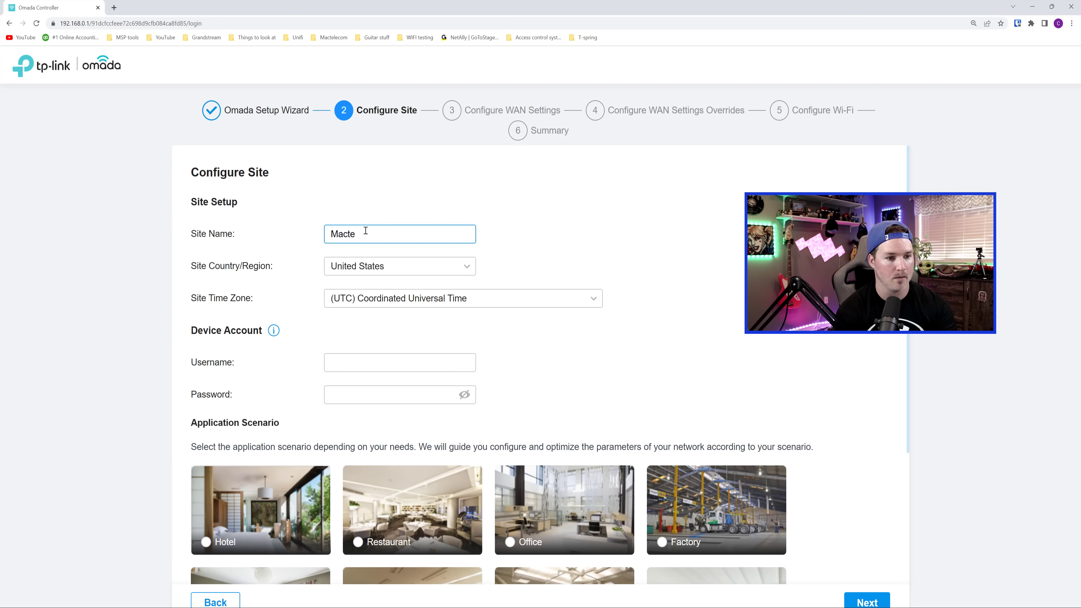
text(lecom)
click(382, 268)
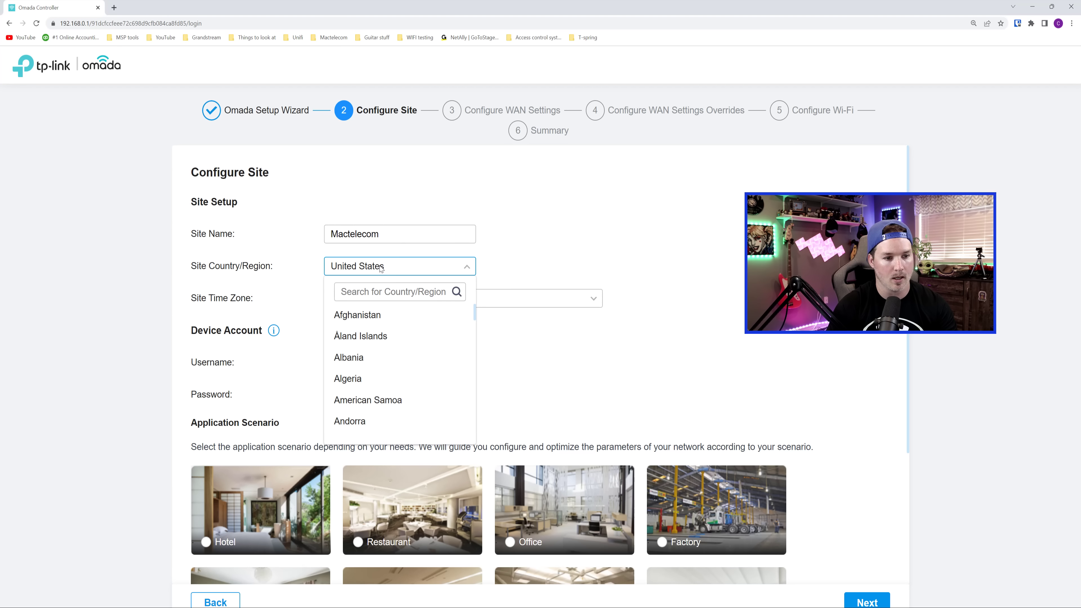
click(382, 291)
text(canada)
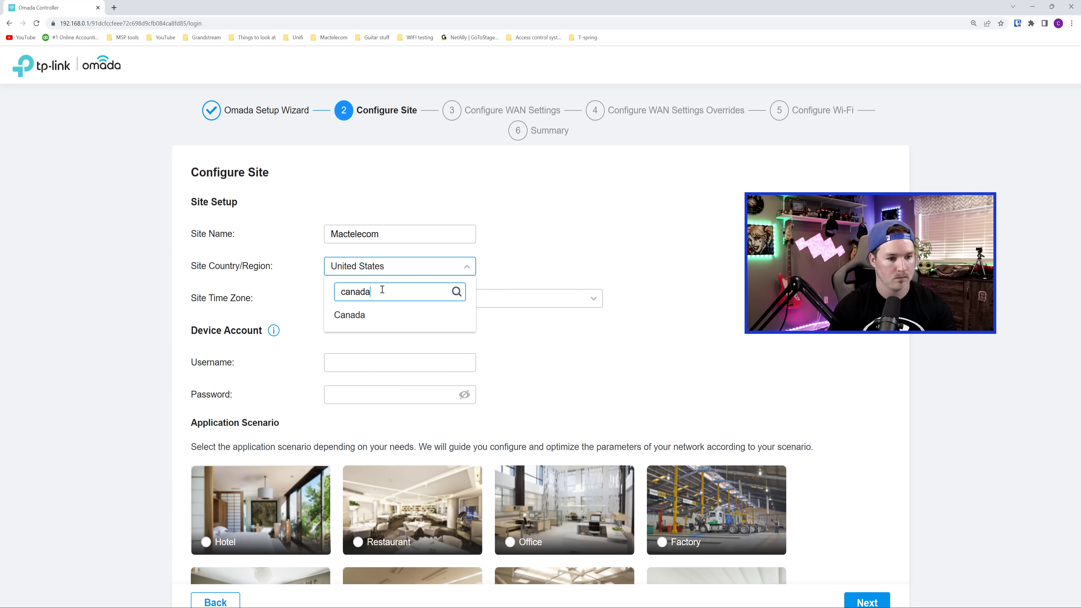
click(381, 315)
click(436, 298)
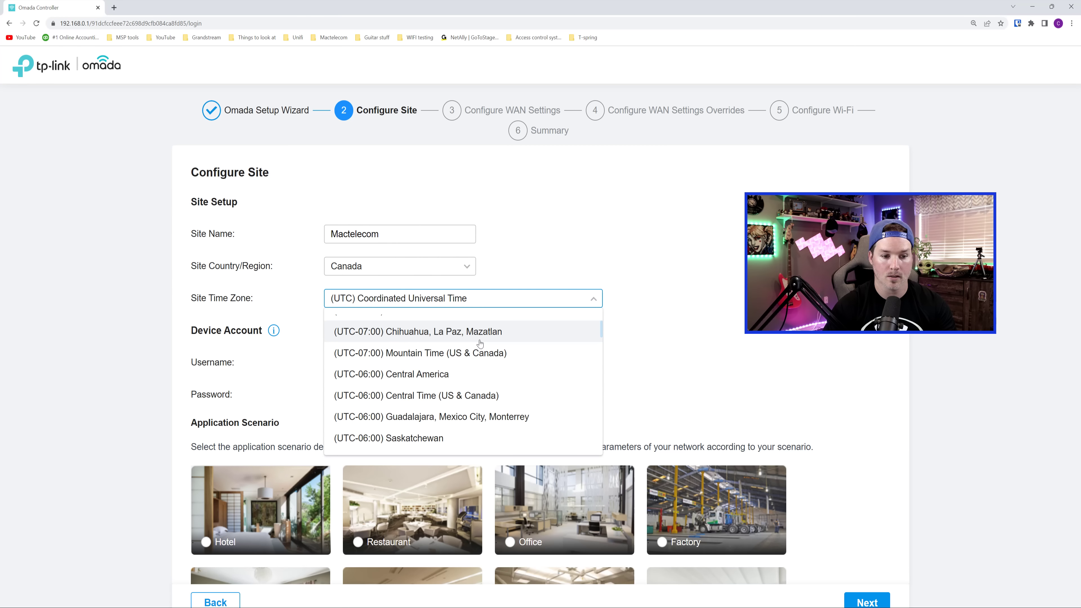
scroll(480, 343, down, 3)
click(475, 378)
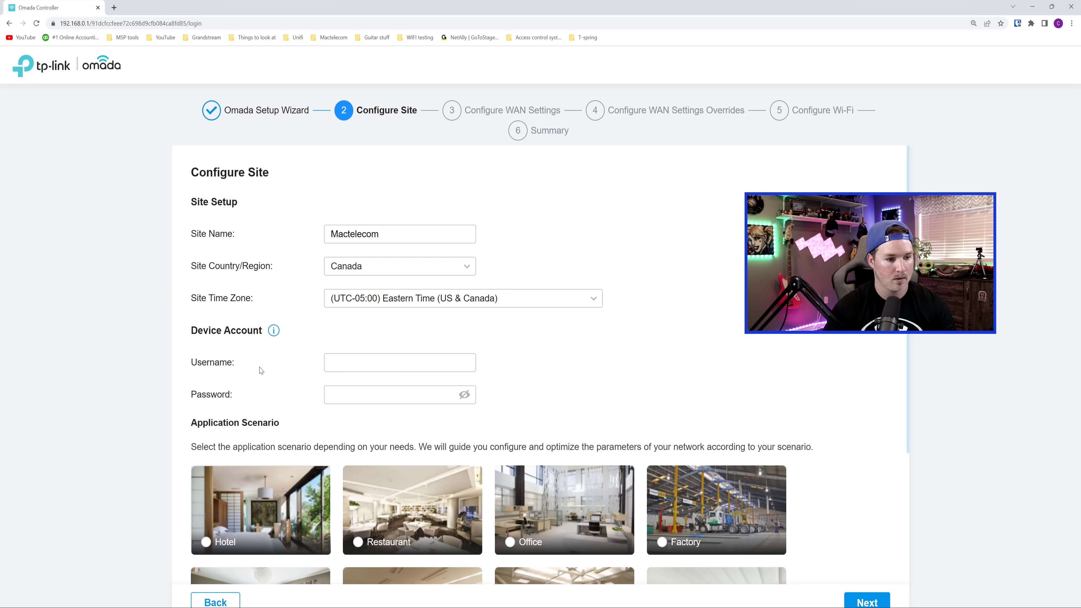
- Fill in the device account and choose the Office application scenario
click(363, 357)
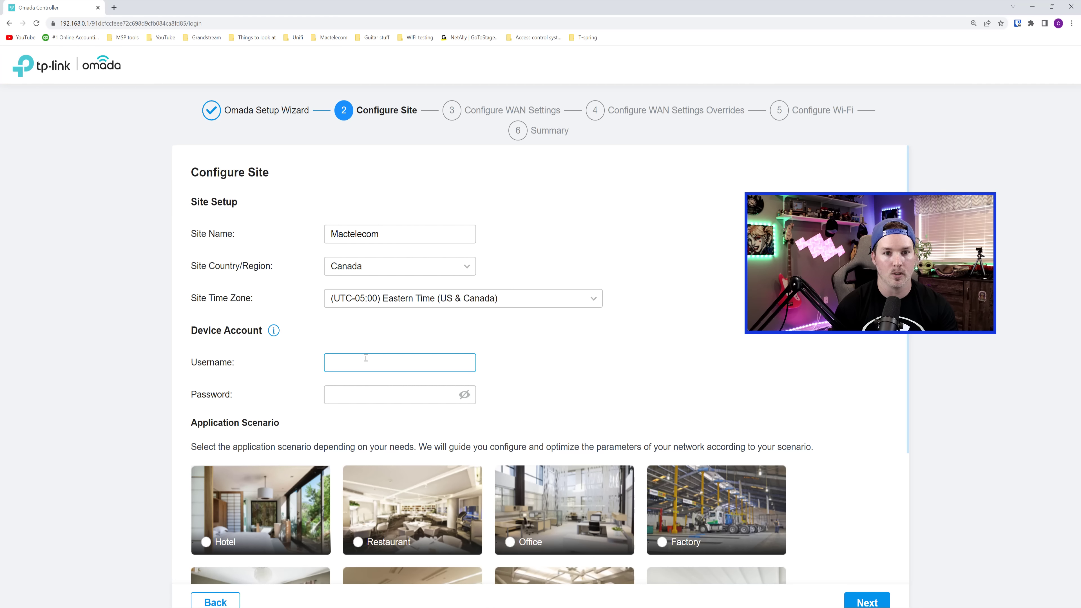
scroll(366, 357, down, 5)
scroll(369, 365, up, 3)
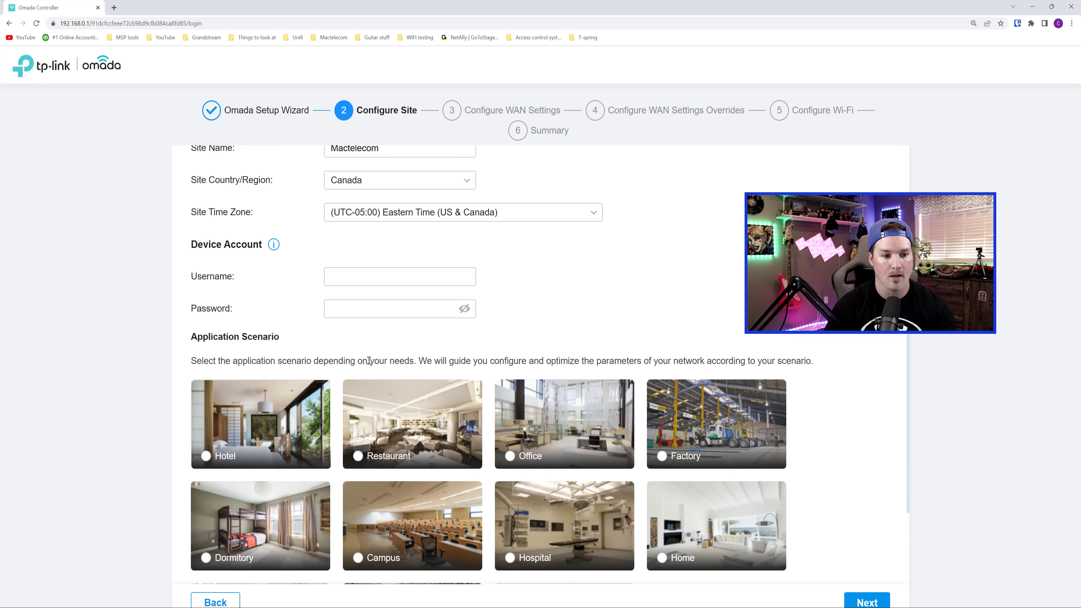
click(510, 456)
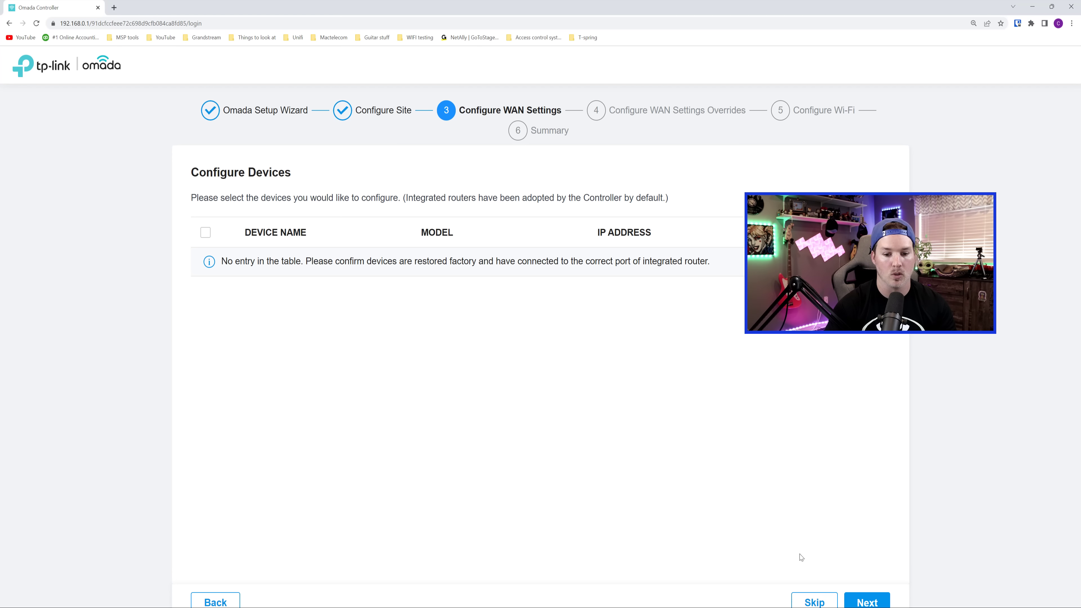
- Keep Dynamic IP as the WAN connection type and skip Wi-Fi to reach the summary
click(814, 600)
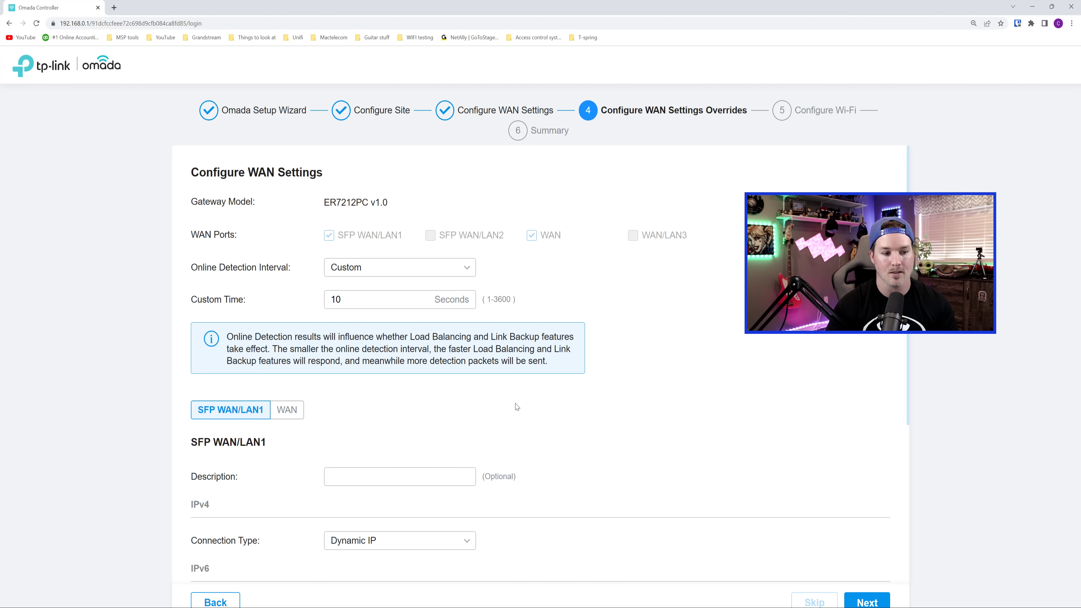
scroll(526, 453, down, 2)
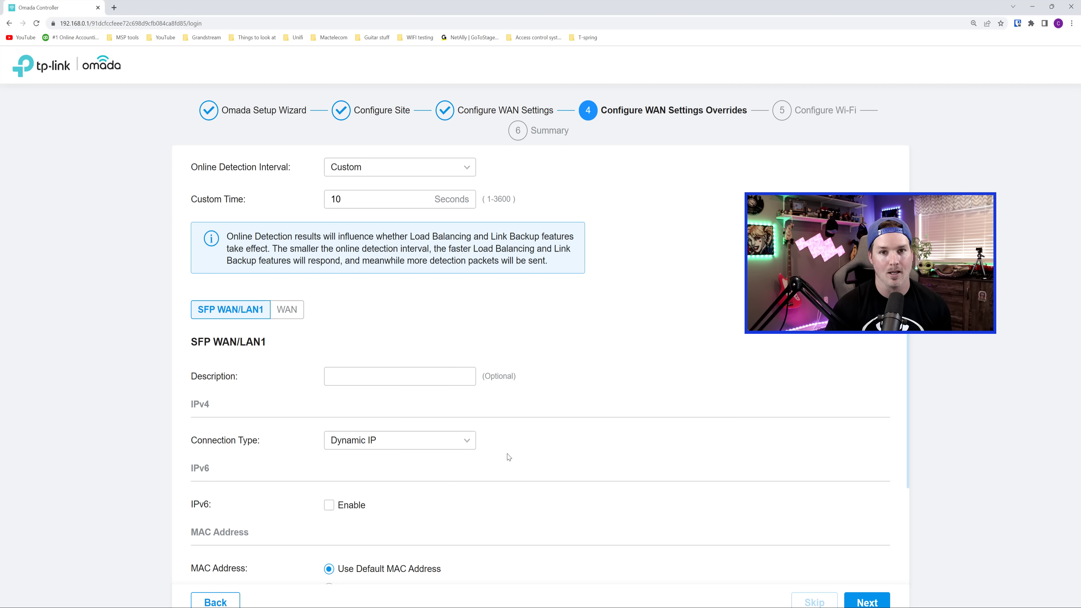
click(459, 441)
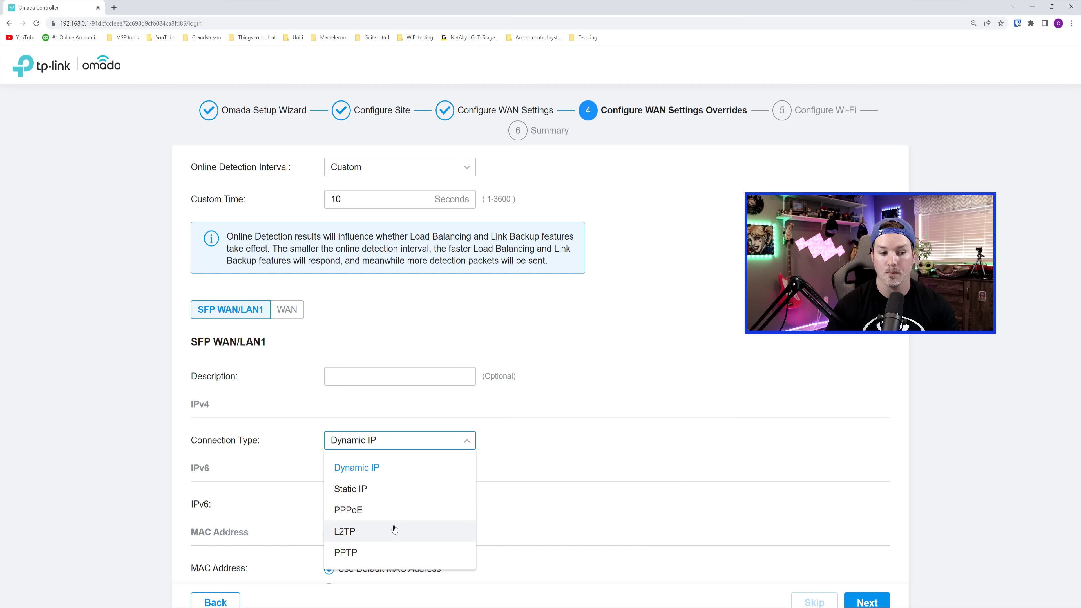
click(643, 497)
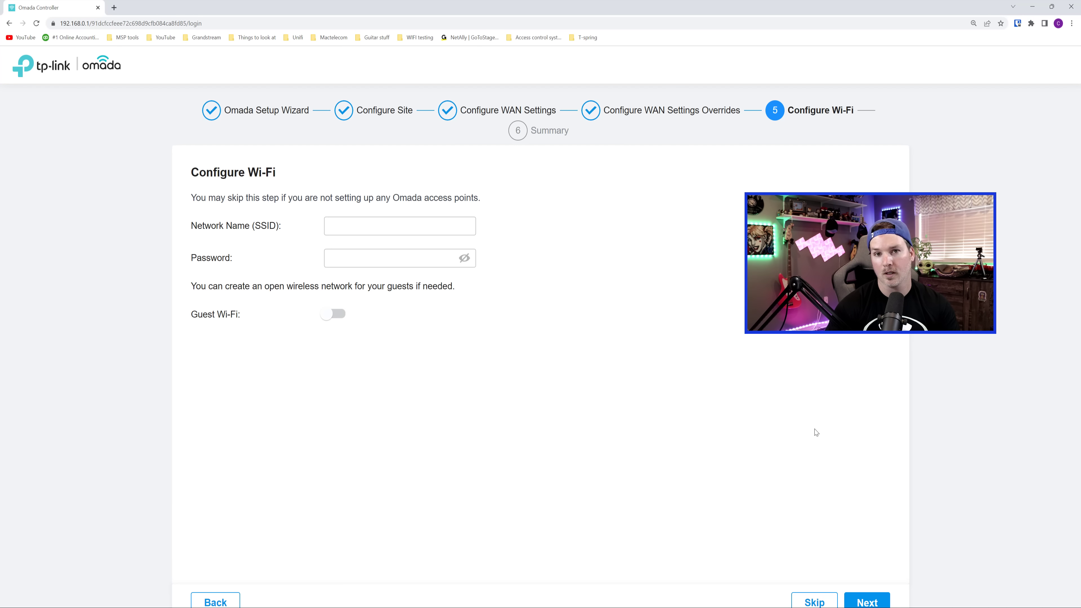
click(814, 602)
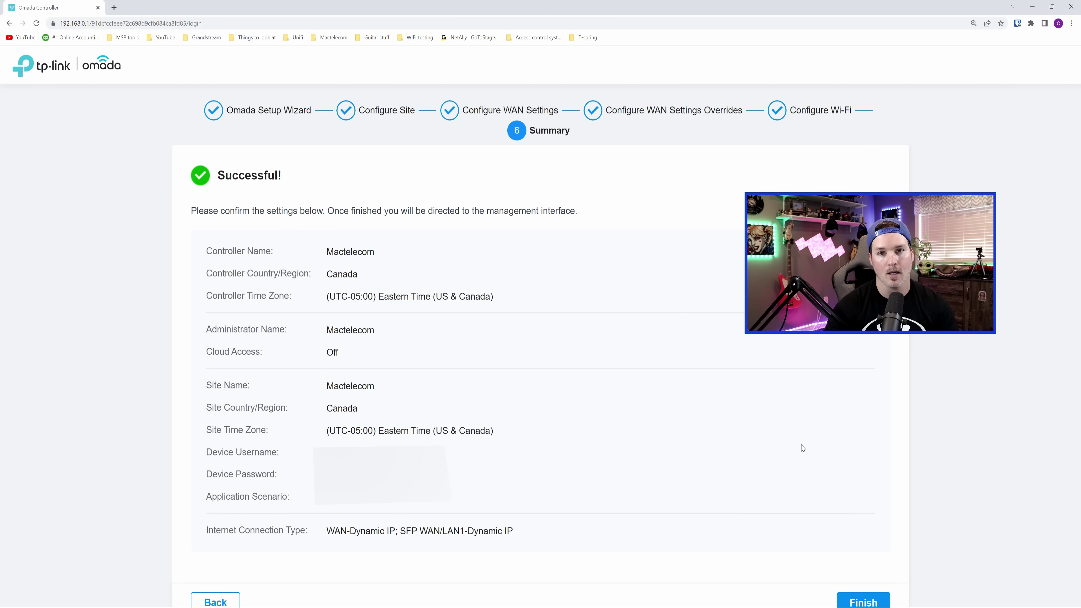
- Finish the wizard, log in with the administrator account, and view the site list
click(877, 600)
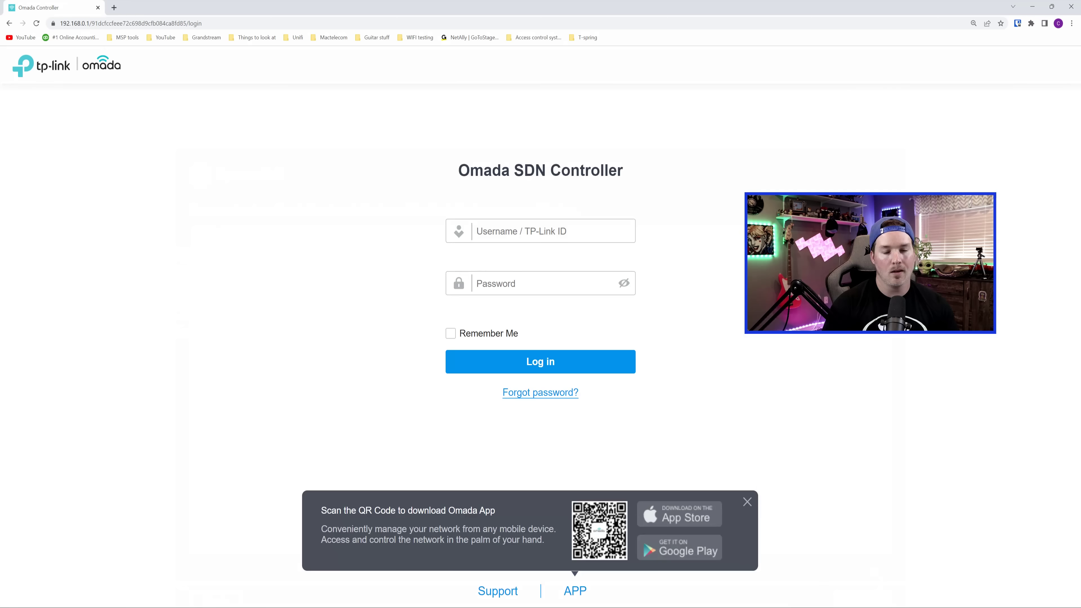
click(514, 227)
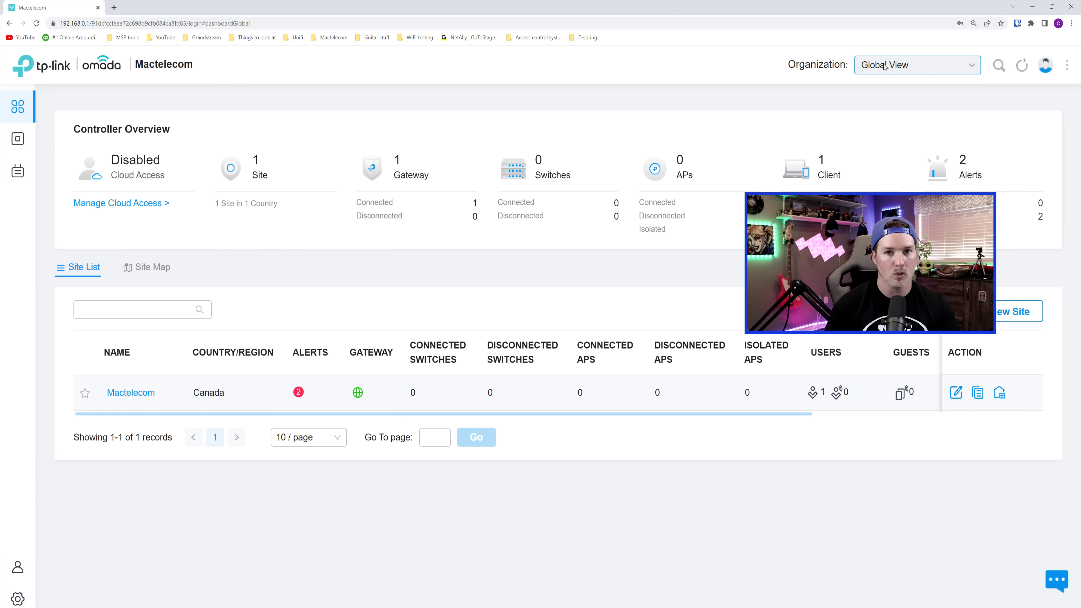
click(931, 69)
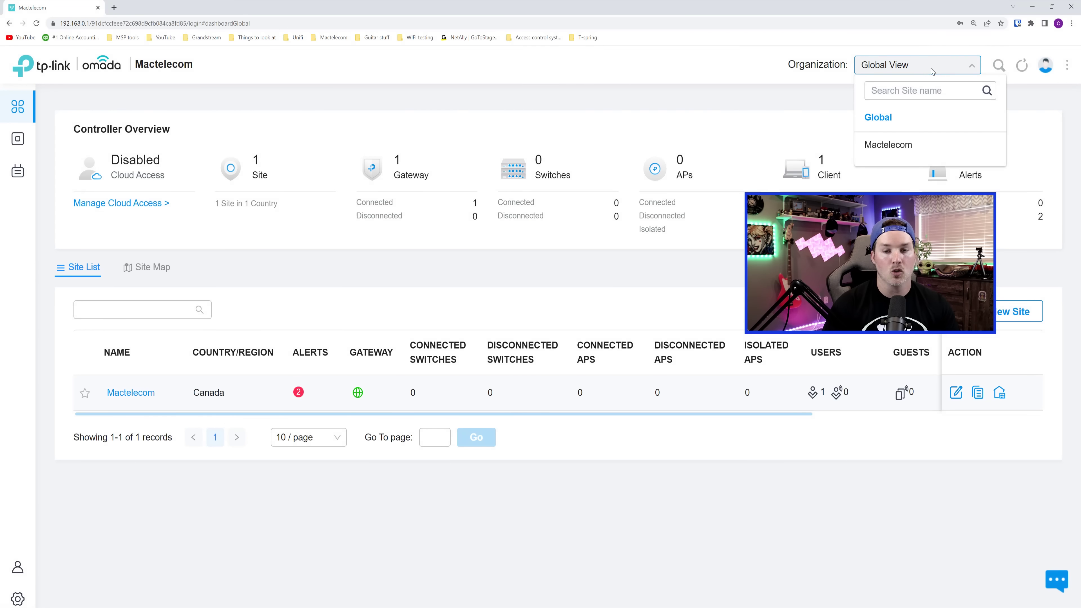
- On the Mactelecom site dashboard, set WAN capacity to 1000 Mbps up and 1000 Mbps down
click(905, 147)
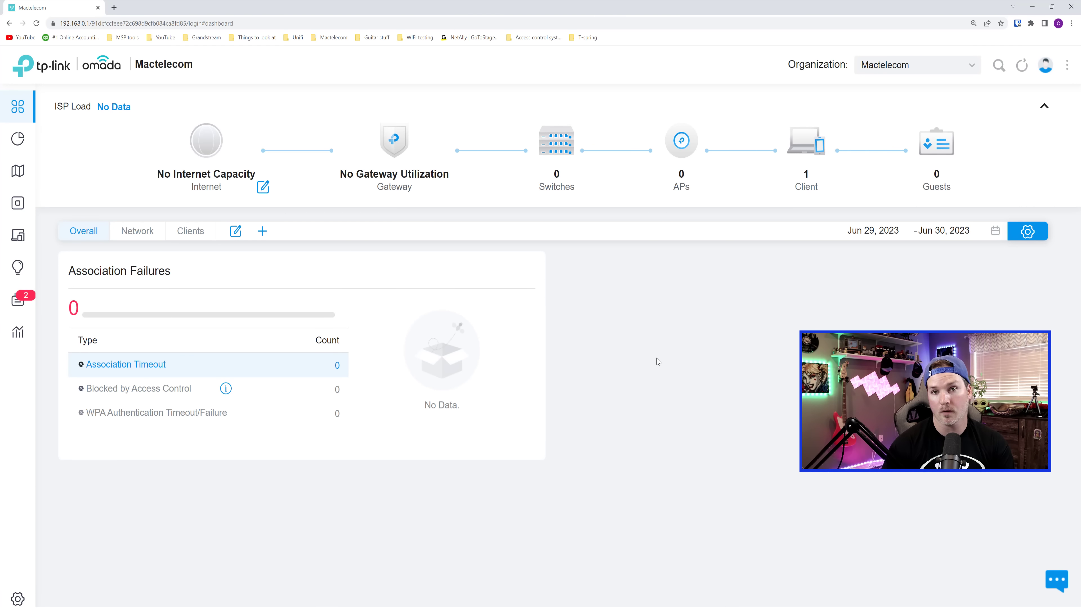
mouse_move(199, 170)
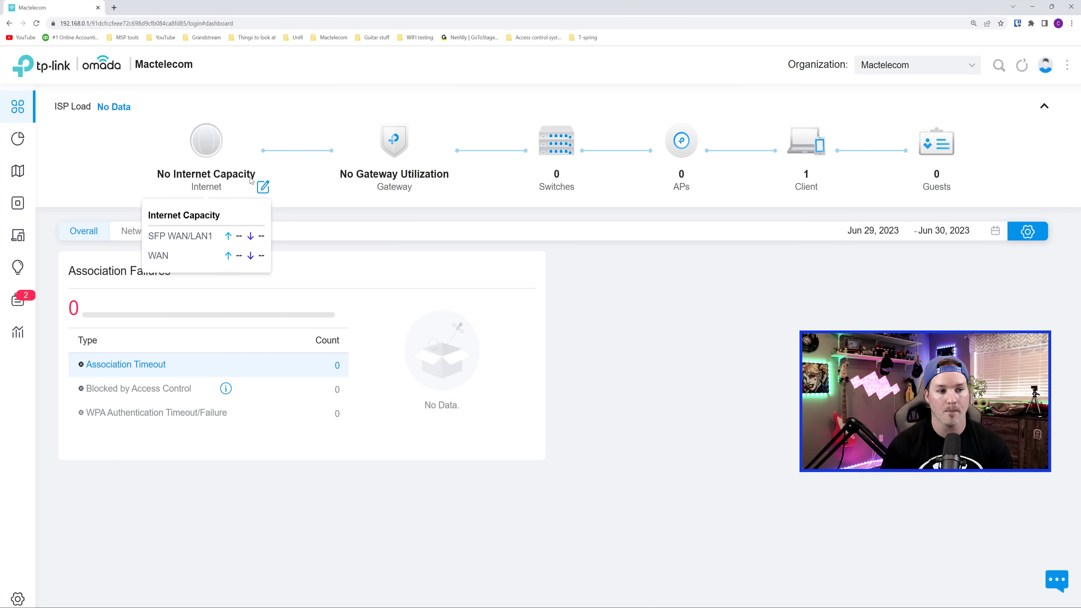
click(263, 187)
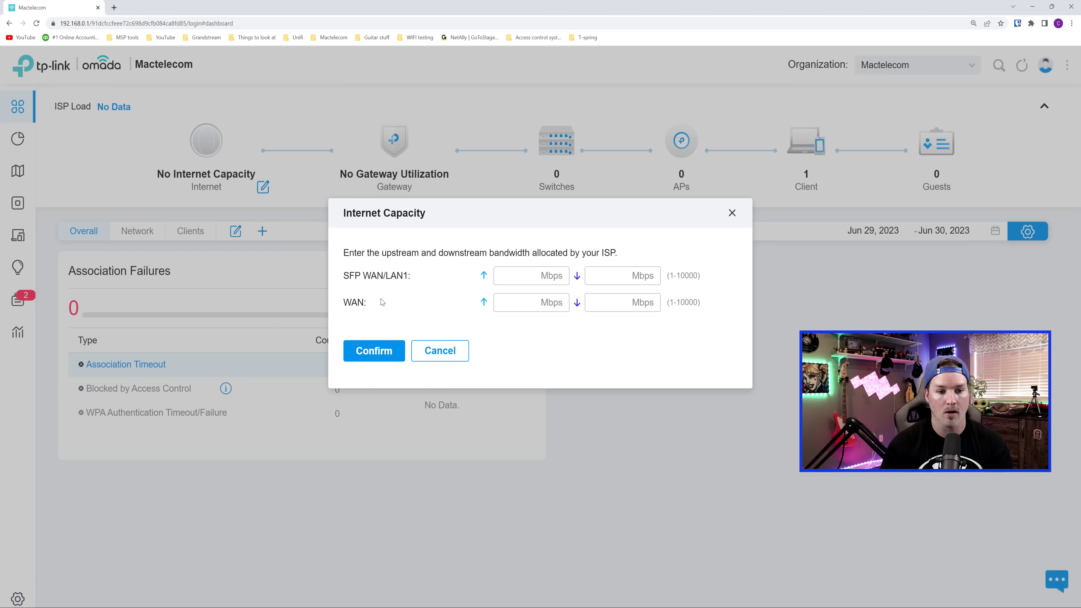
click(504, 309)
text(1000)
key(Tab)
text(1000)
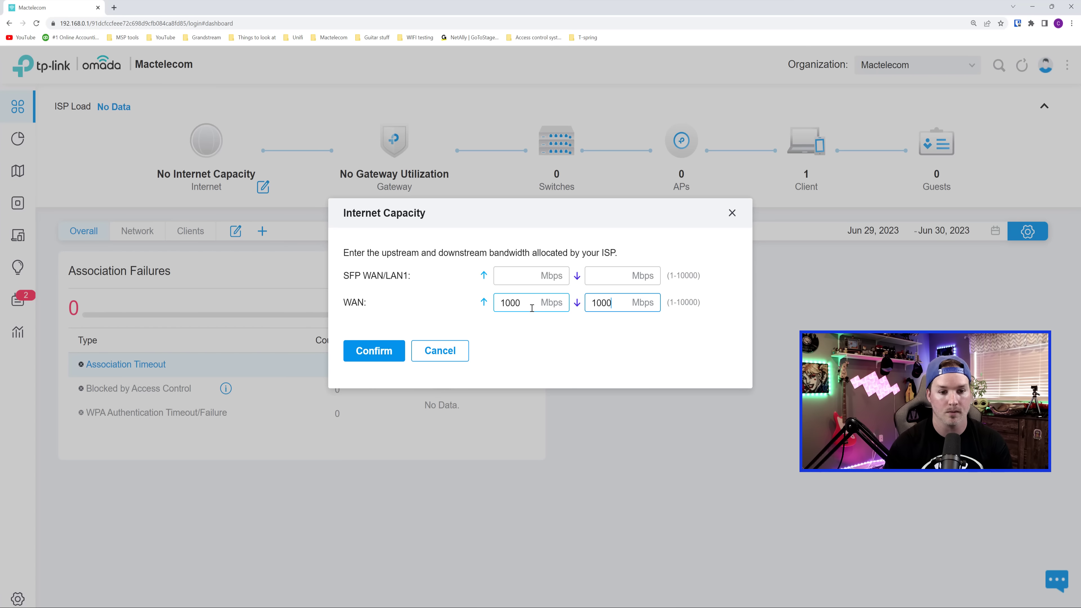
key(Return)
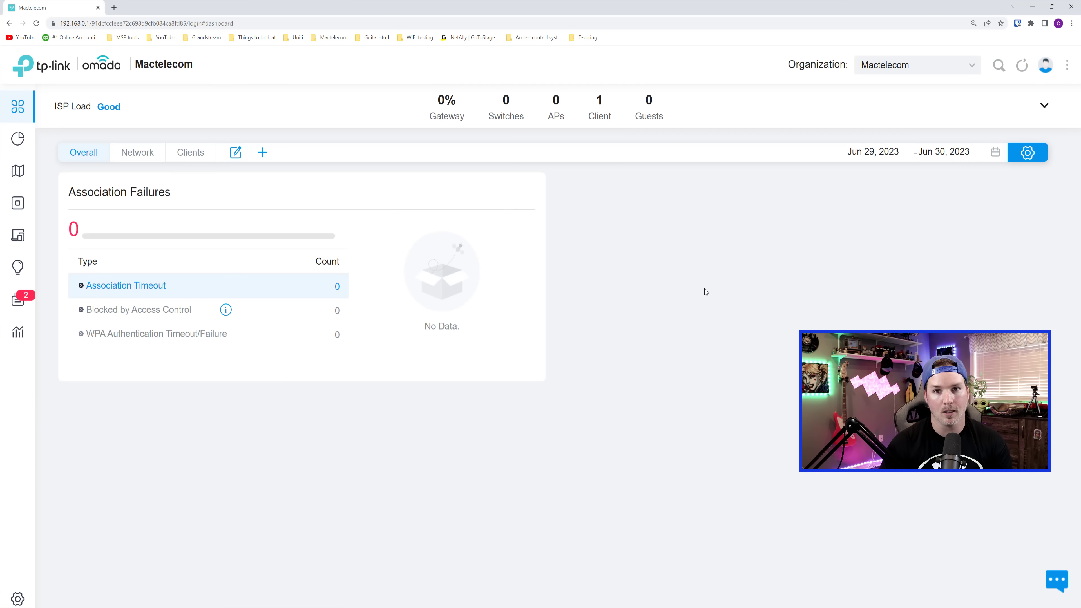
mouse_move(32, 140)
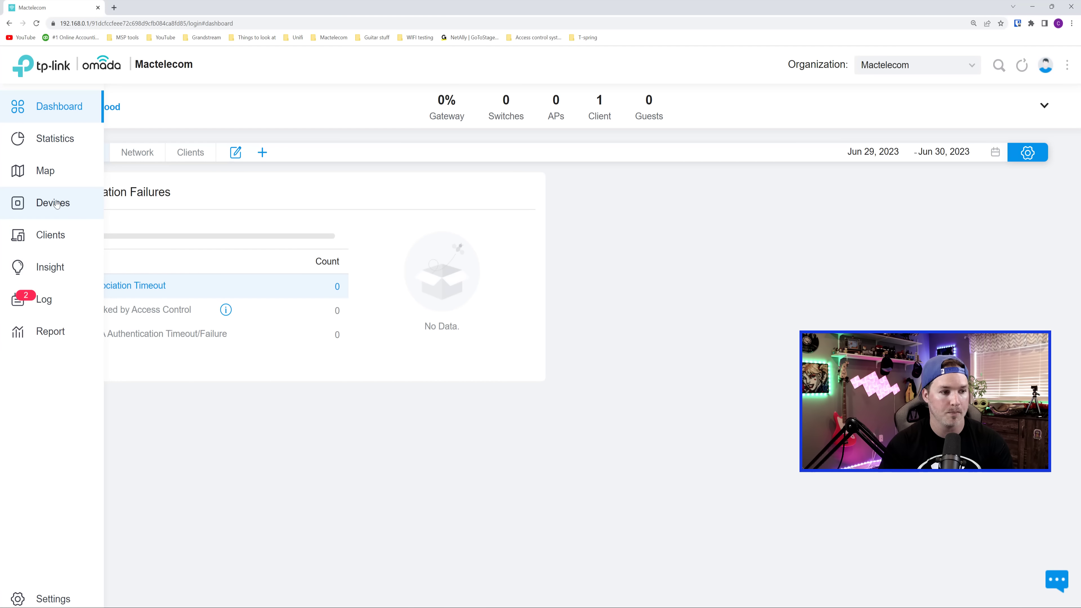
- Adopt the pending EAP615-Wall access point from the Devices list
click(65, 204)
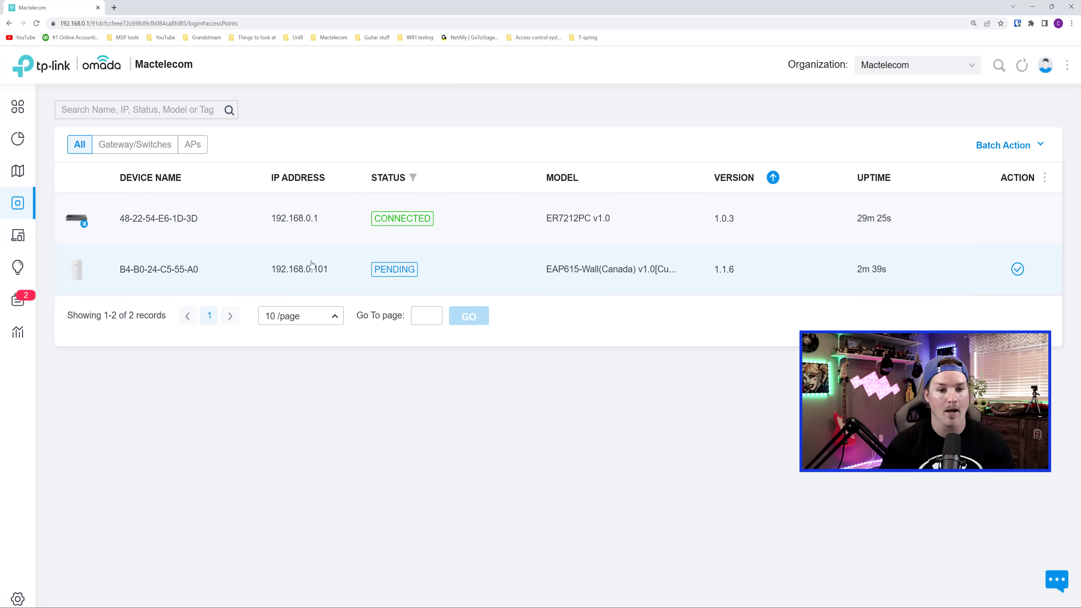
click(289, 269)
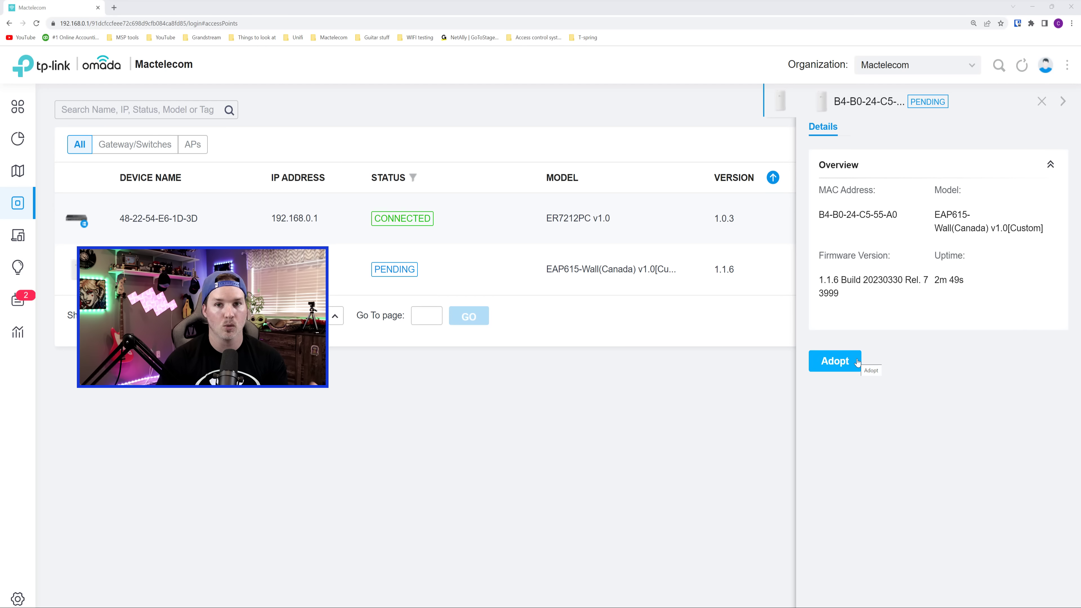
click(835, 361)
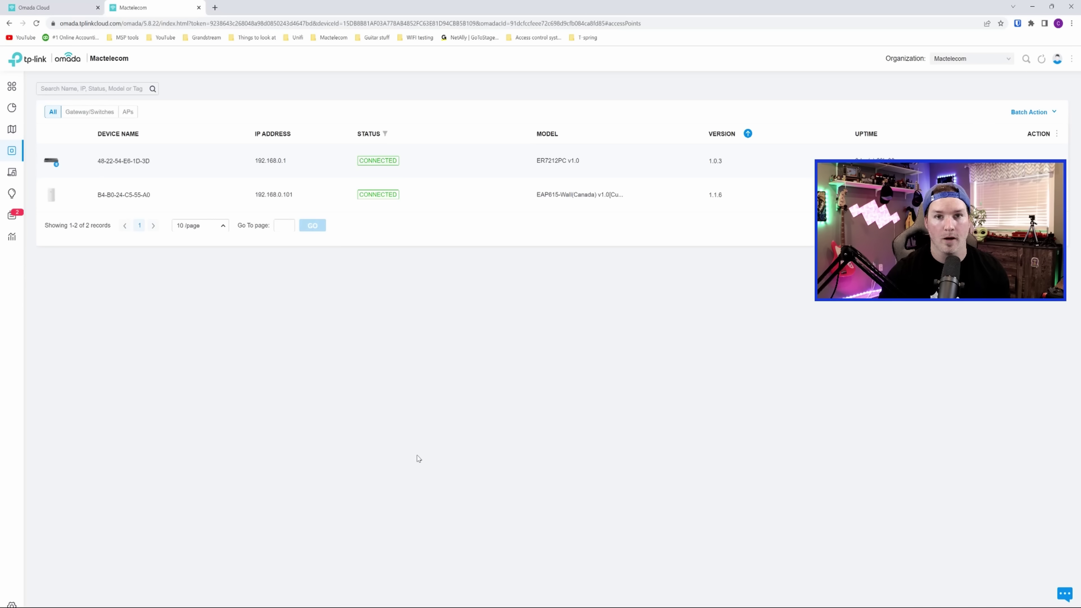
- Create LAN vlan15 on VLAN 15, gateway 10.10.15.1/24, with DHCP range filled from the subnet
click(30, 602)
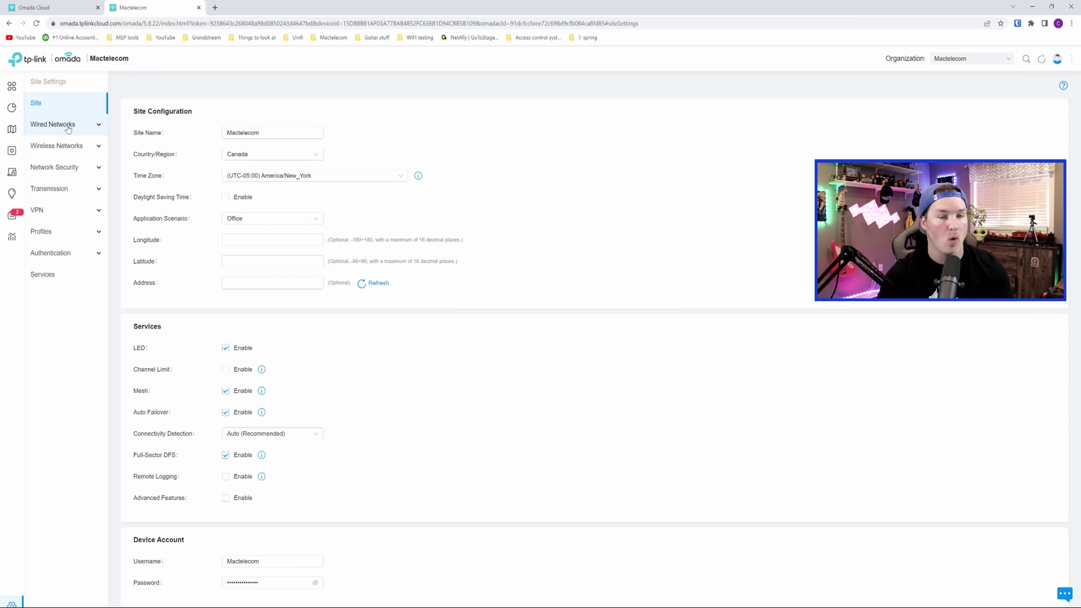
click(68, 129)
click(42, 167)
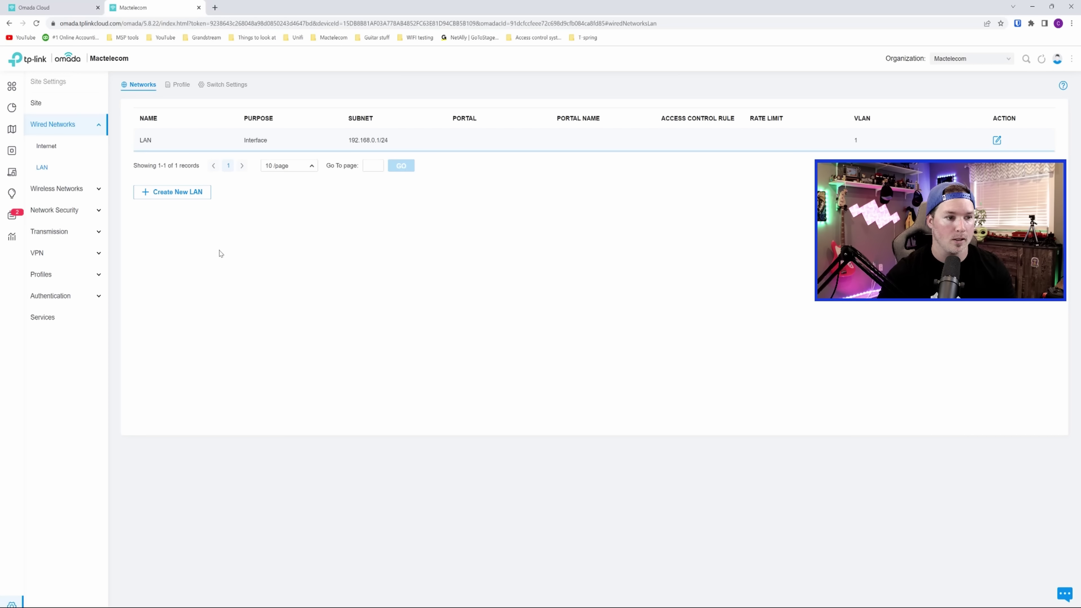
click(181, 192)
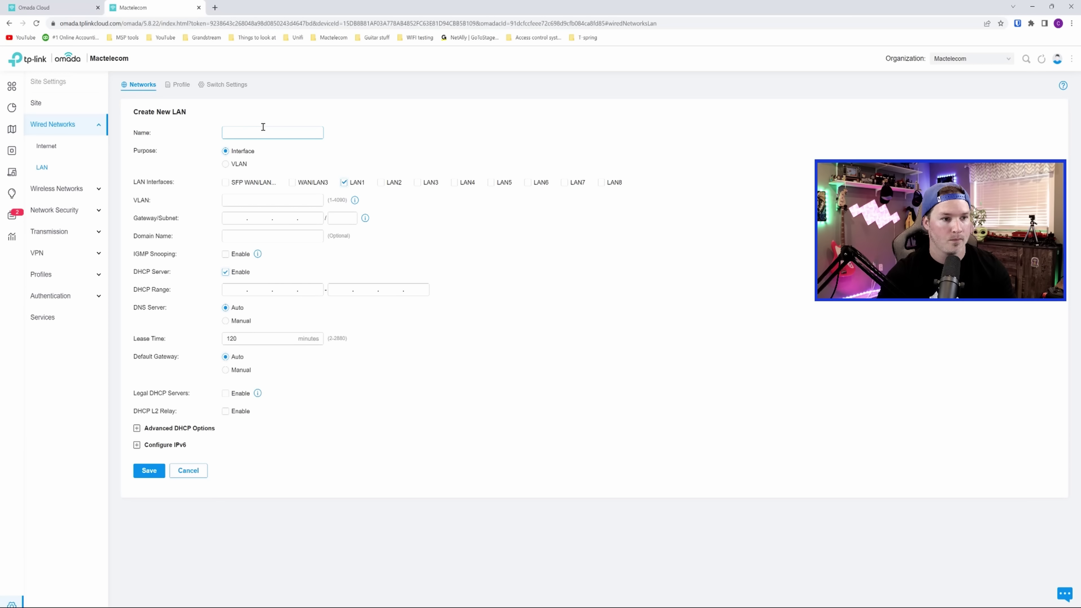
text(vlan15)
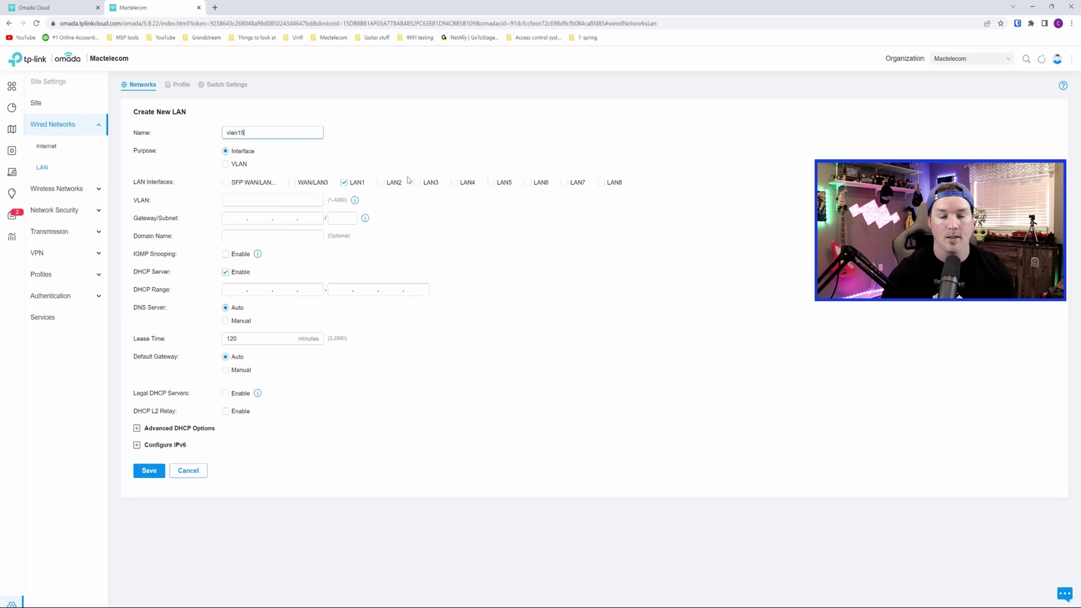
click(273, 199)
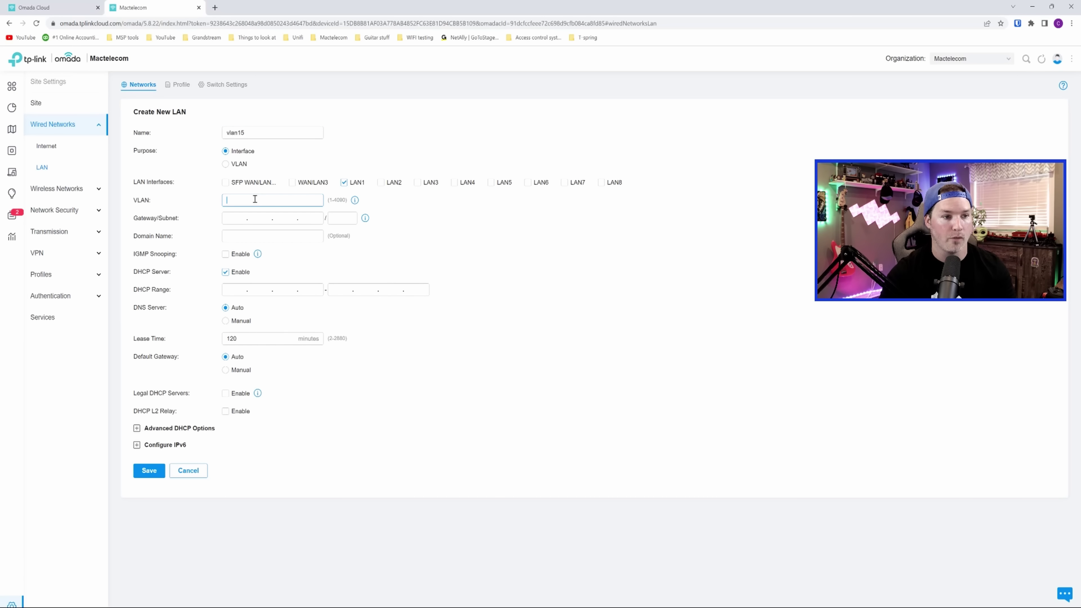
text(15)
key(Tab)
text(10.10.15.1/24)
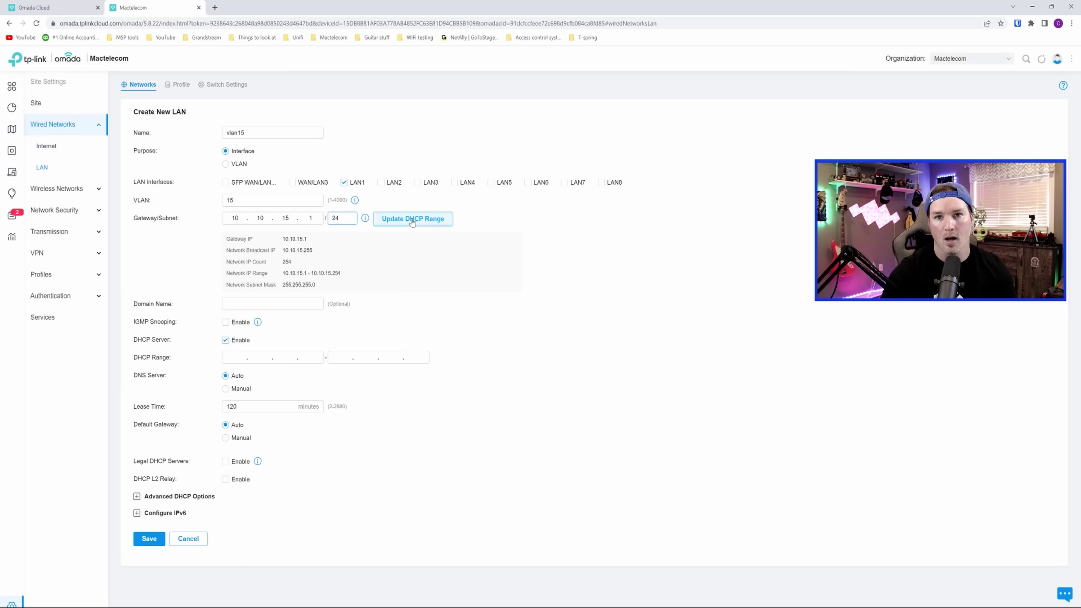
click(412, 220)
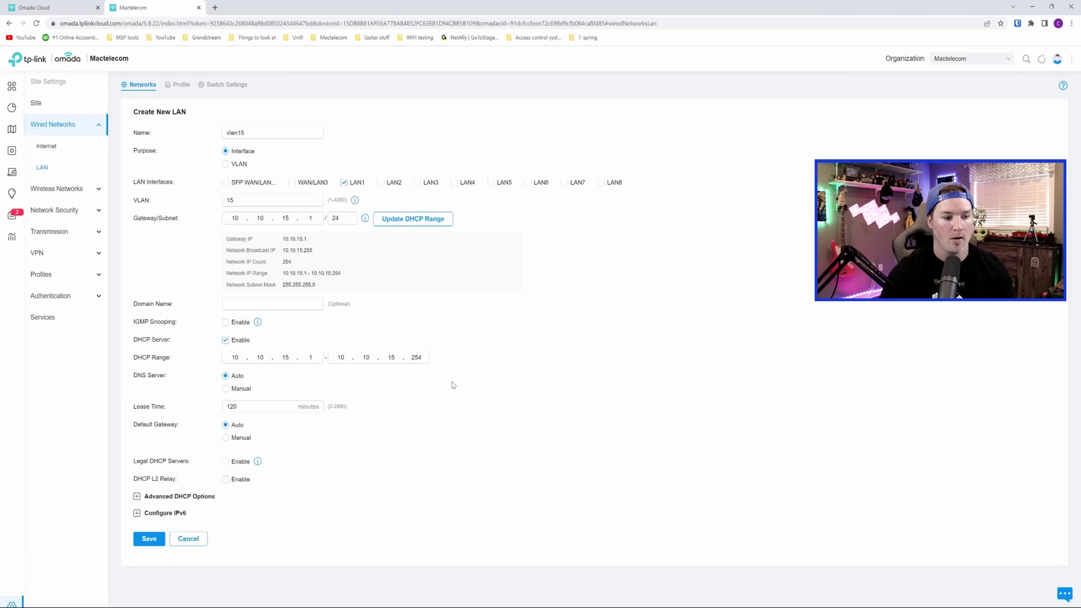
- Save vlan15 and start a new LAN named vlan30
click(149, 539)
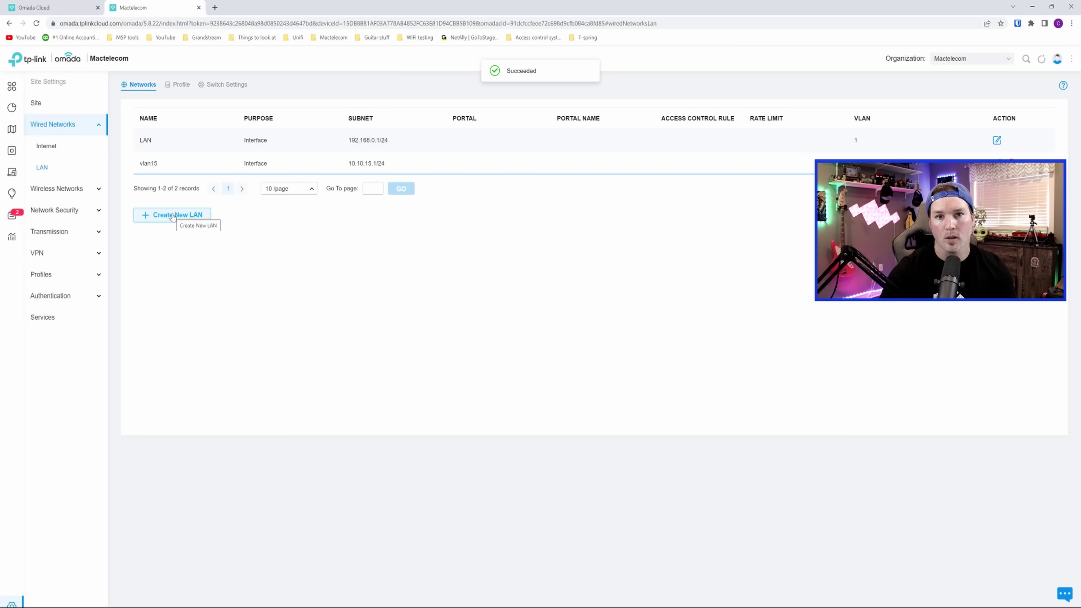
click(172, 215)
click(250, 135)
text(vlan30)
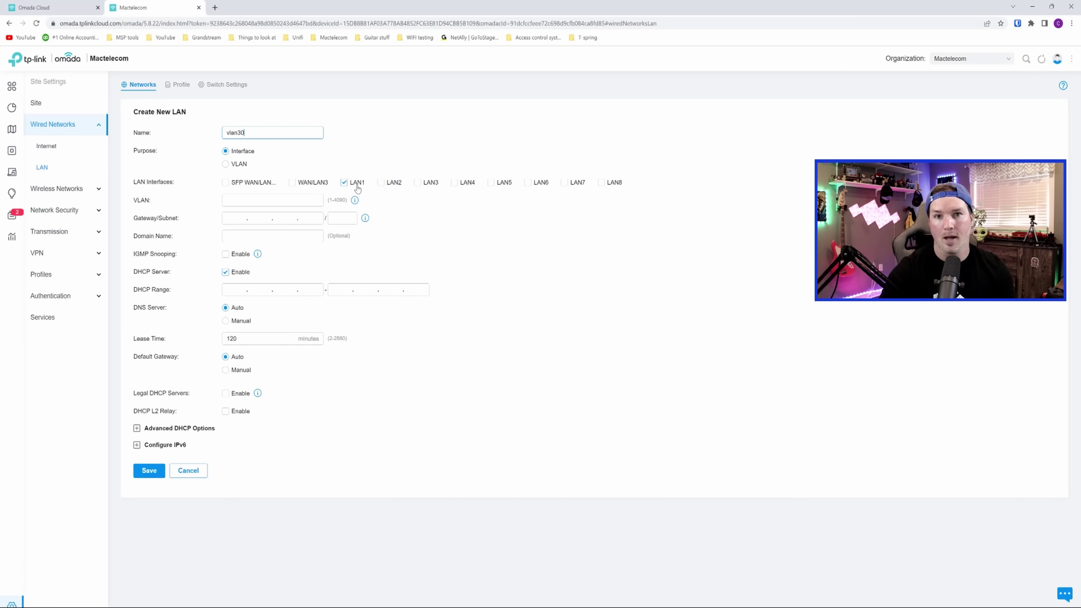
- Give vlan30 VLAN 30, gateway 10.10.30.1/24 and a subnet-based DHCP range, then save
click(261, 201)
text(30)
click(233, 217)
text(10.10.30.)
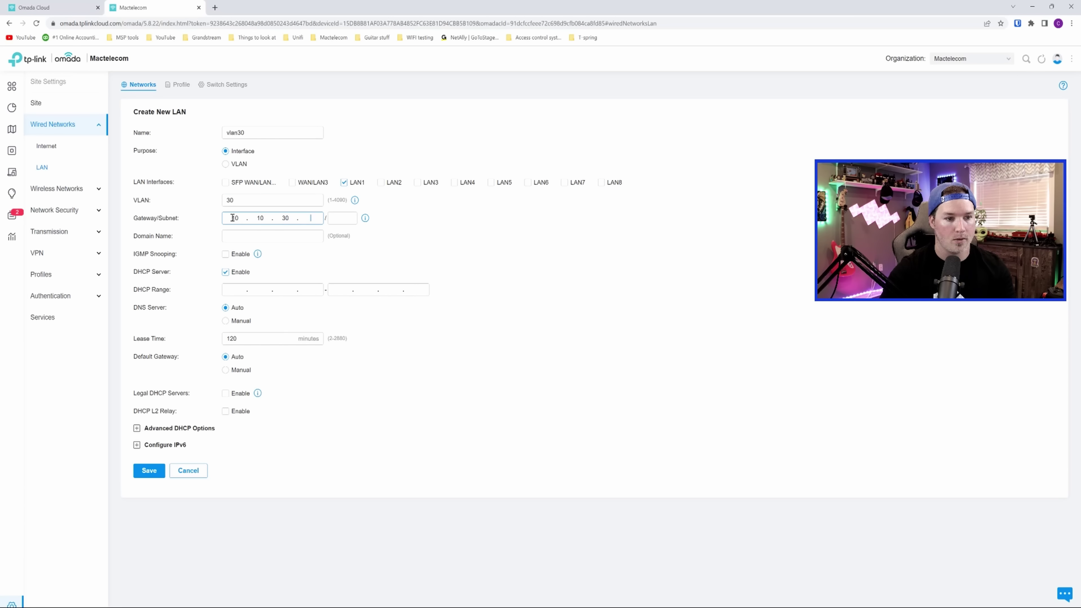
text(1)
key(Tab)
text(24)
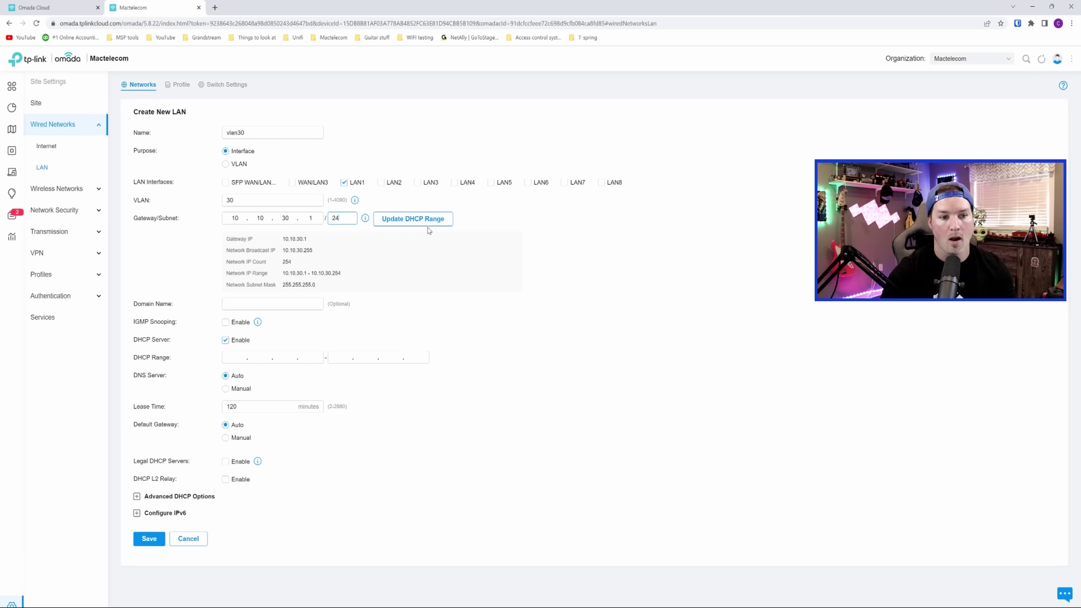
click(428, 219)
click(149, 538)
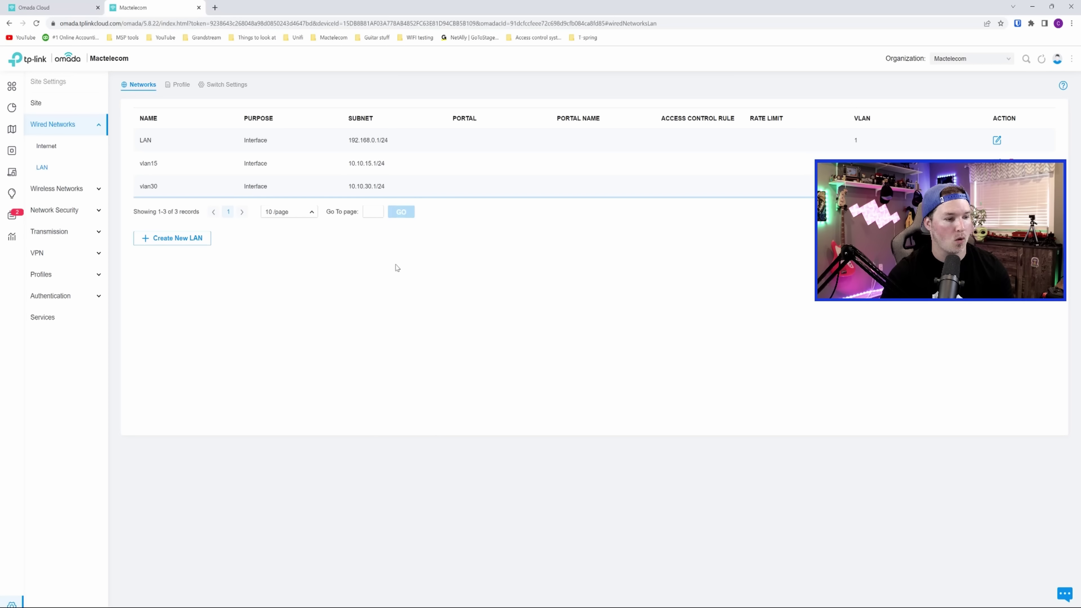
- Create a new PPSK profile under Profiles > PPSK named 'YouTube test'
click(85, 277)
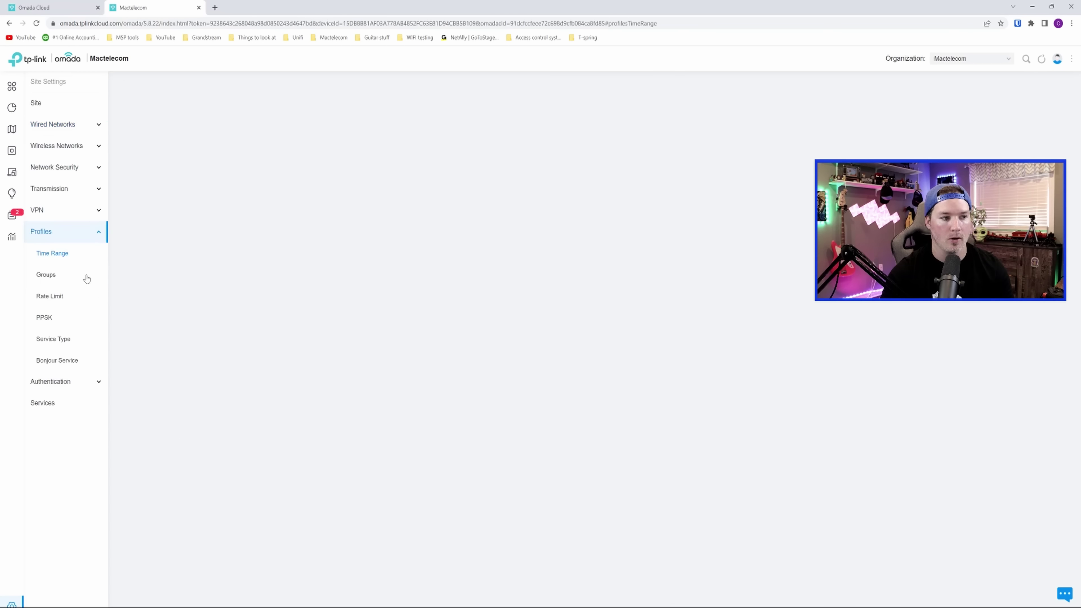
click(43, 320)
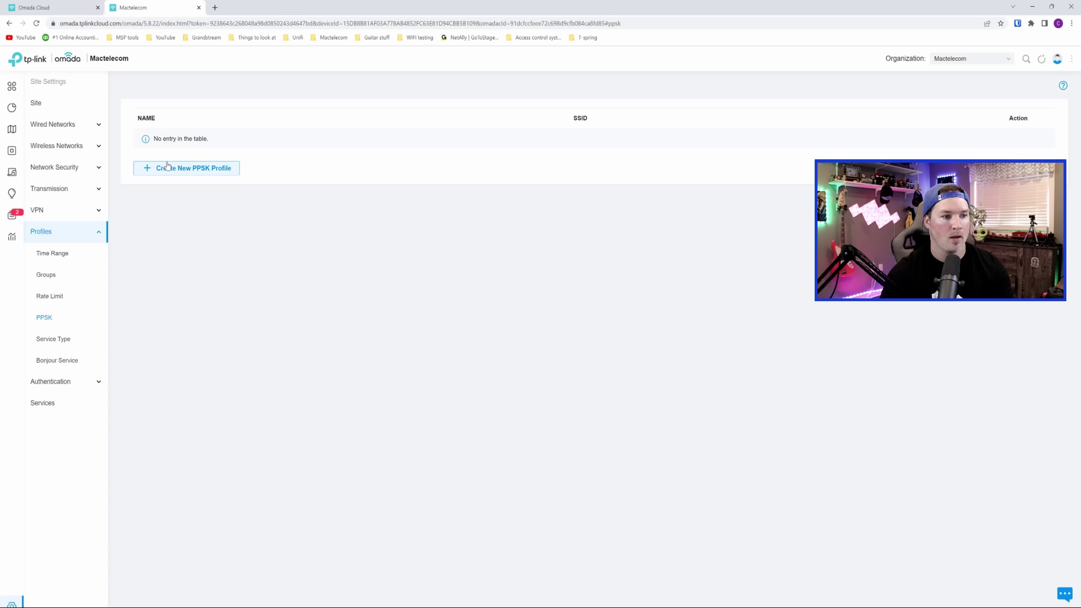
click(202, 172)
click(246, 134)
text(YouTube test)
key(ctrl+plus)
key(ctrl+plus)
key(ctrl+plus)
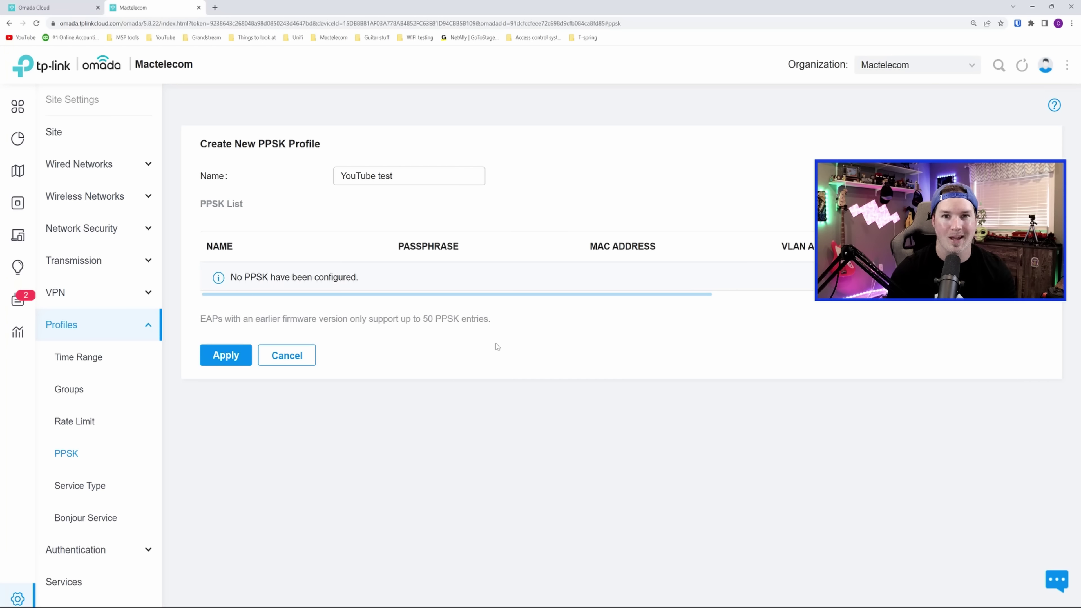
key(ctrl+0)
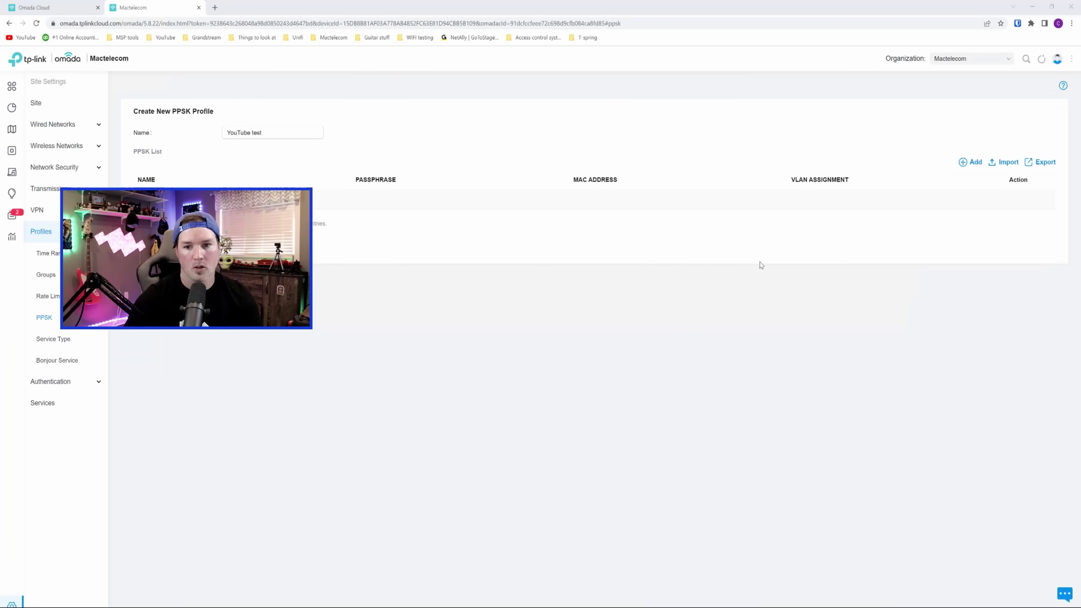
- Add a first PPSK entry 'vlan15' with its passphrase, assigned to VLAN 15
click(969, 164)
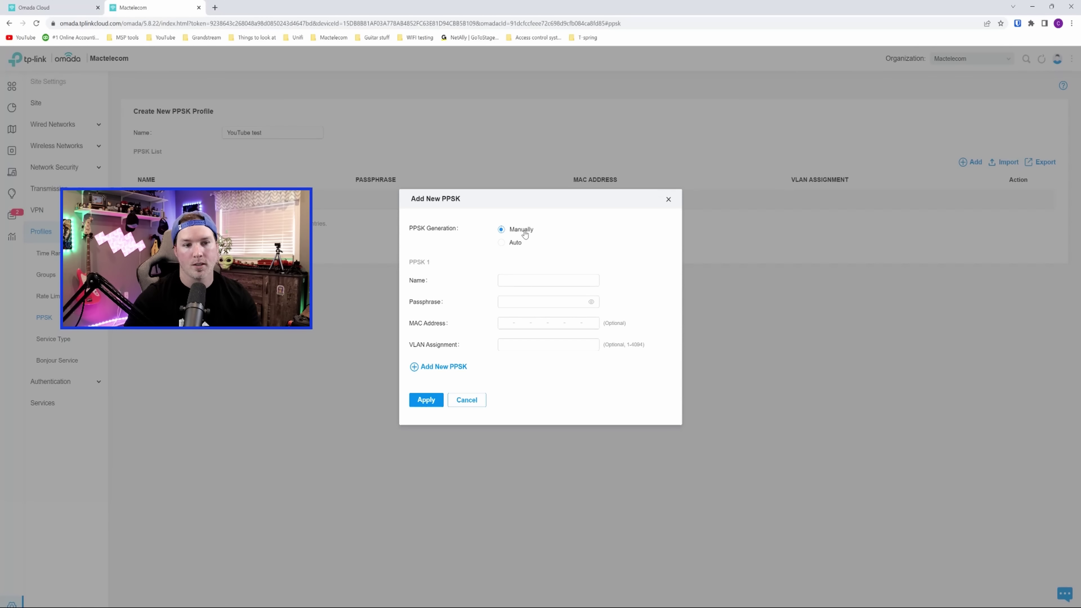
click(510, 279)
text(vlan15)
click(527, 300)
text(vlan15)
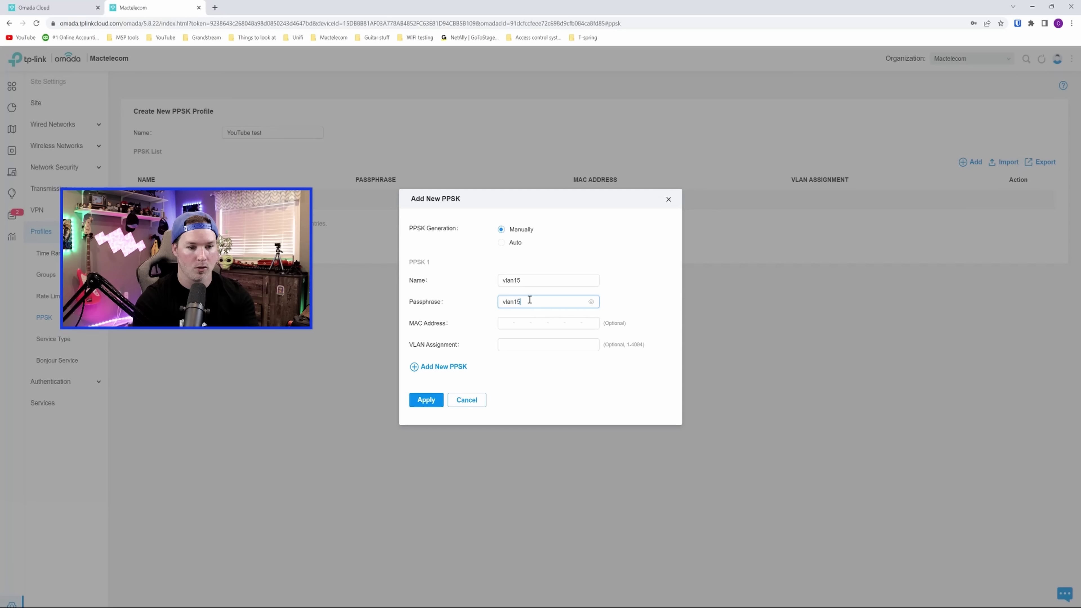
text(vlan15)
click(515, 350)
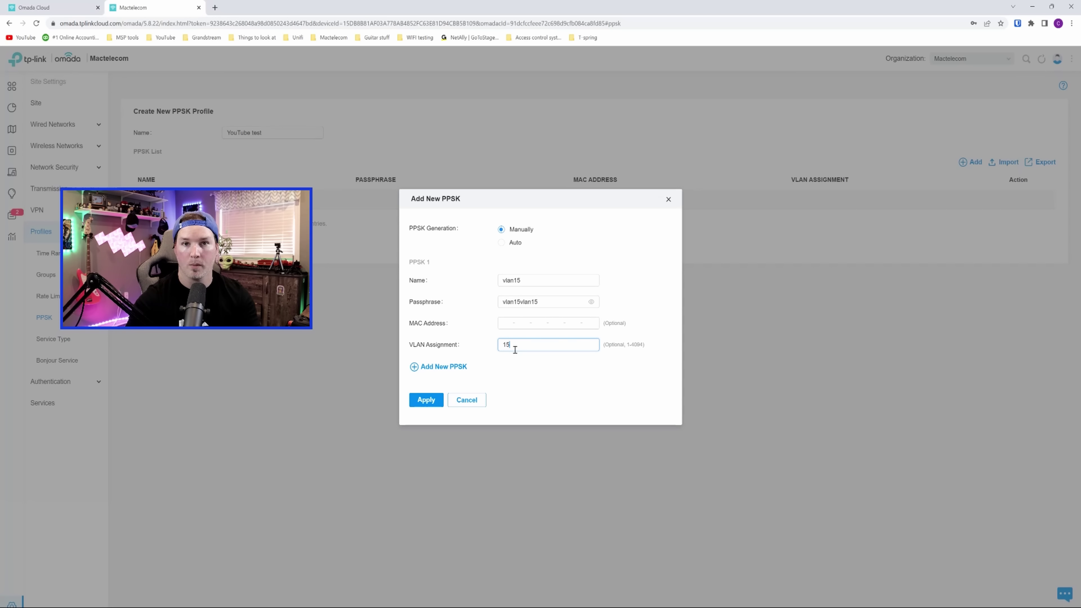
- Add a second PPSK entry 'vlan30' on VLAN 30 and save the profile
click(453, 368)
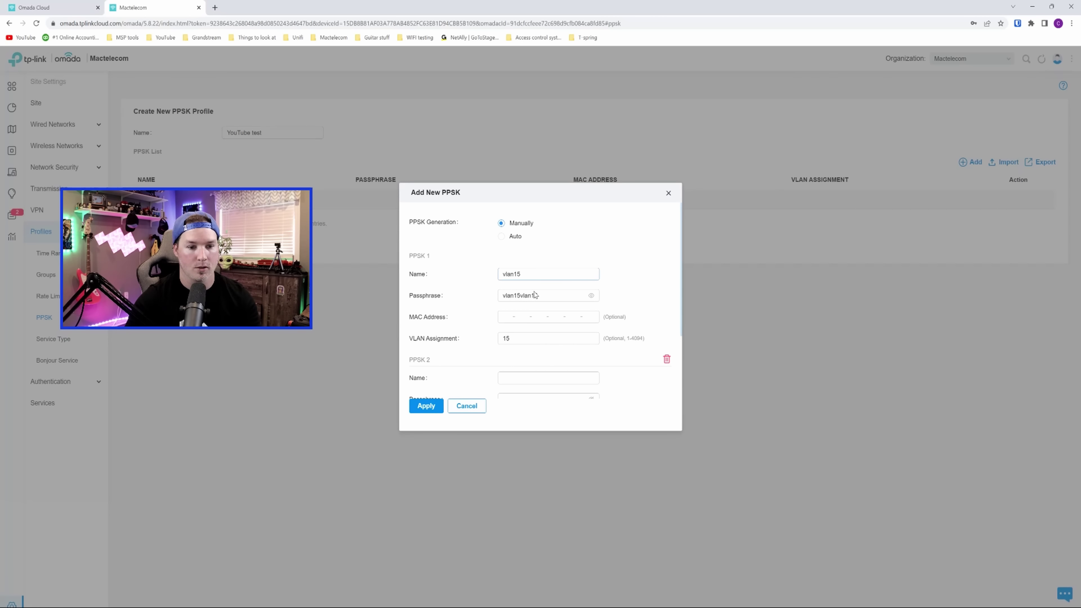
click(513, 378)
text(vlan30)
scroll(513, 377, down, 2)
click(515, 307)
text(v)
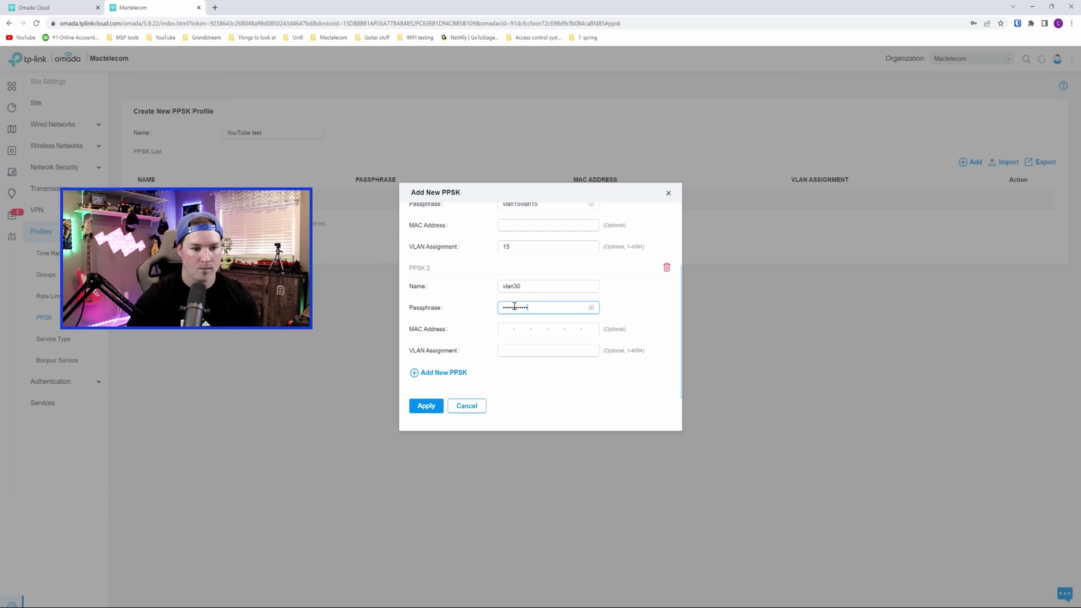
click(528, 351)
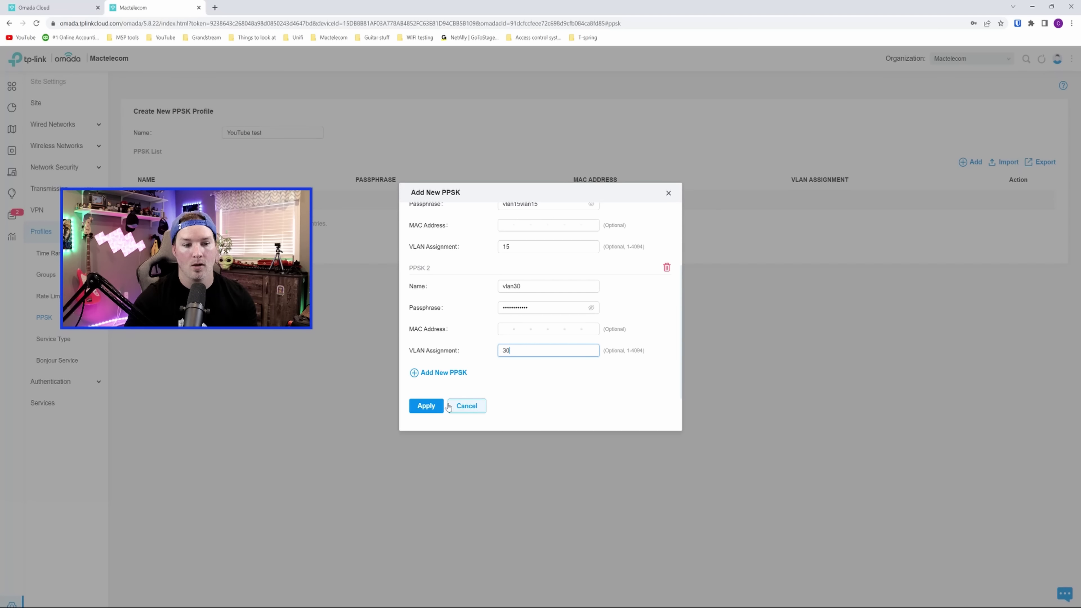
click(430, 406)
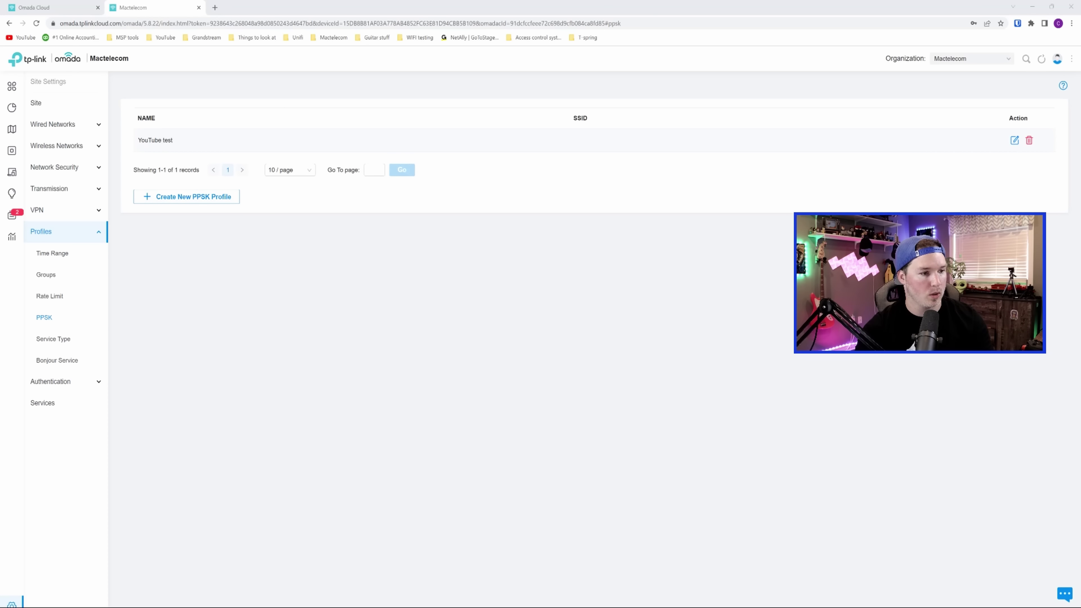
- Create SSID 'Youtube Test' on 2.4/5 GHz with PPSK without RADIUS security and apply it
click(126, 178)
click(68, 149)
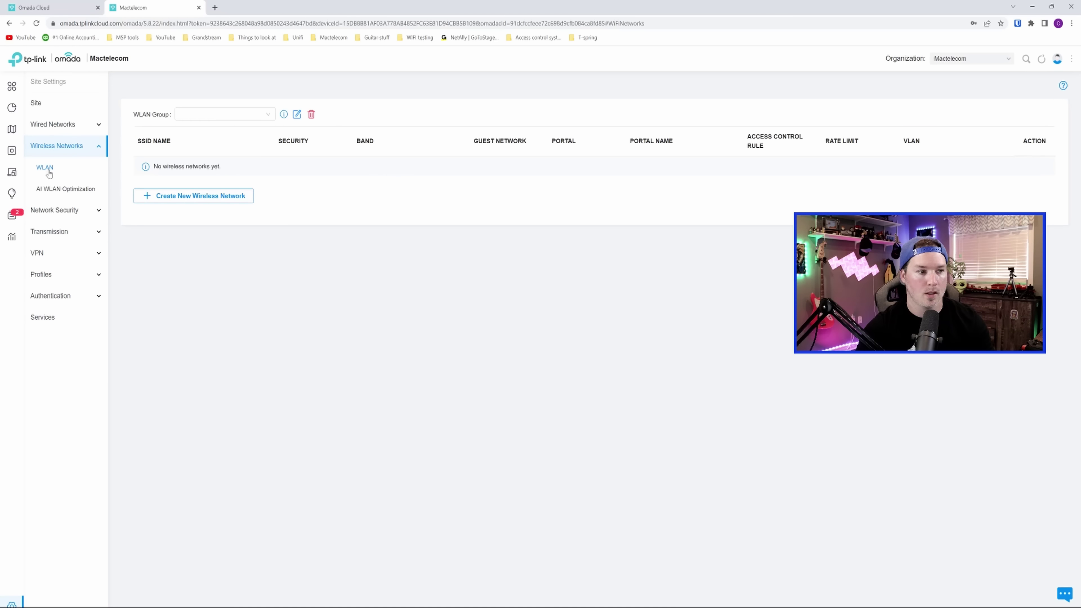
click(197, 200)
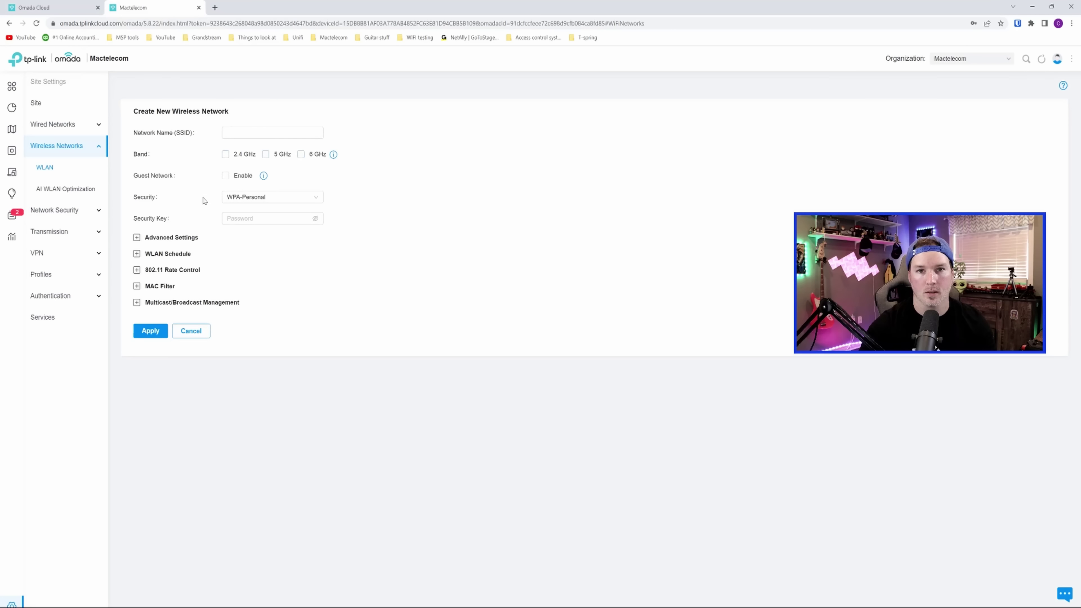
click(250, 131)
text(Yout)
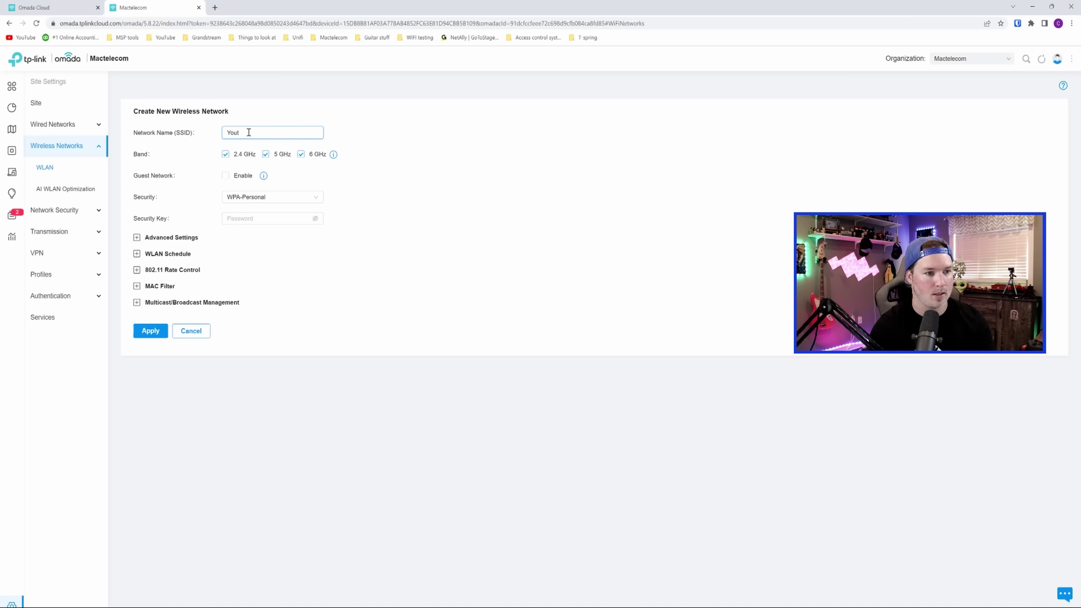
text(ube Test)
click(579, 259)
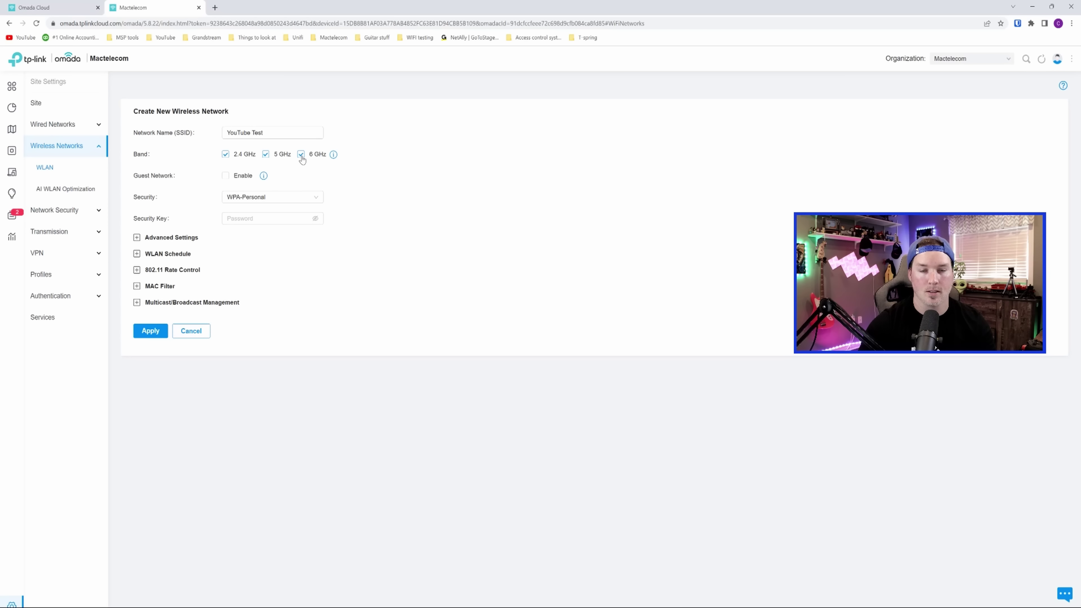
click(301, 156)
click(265, 199)
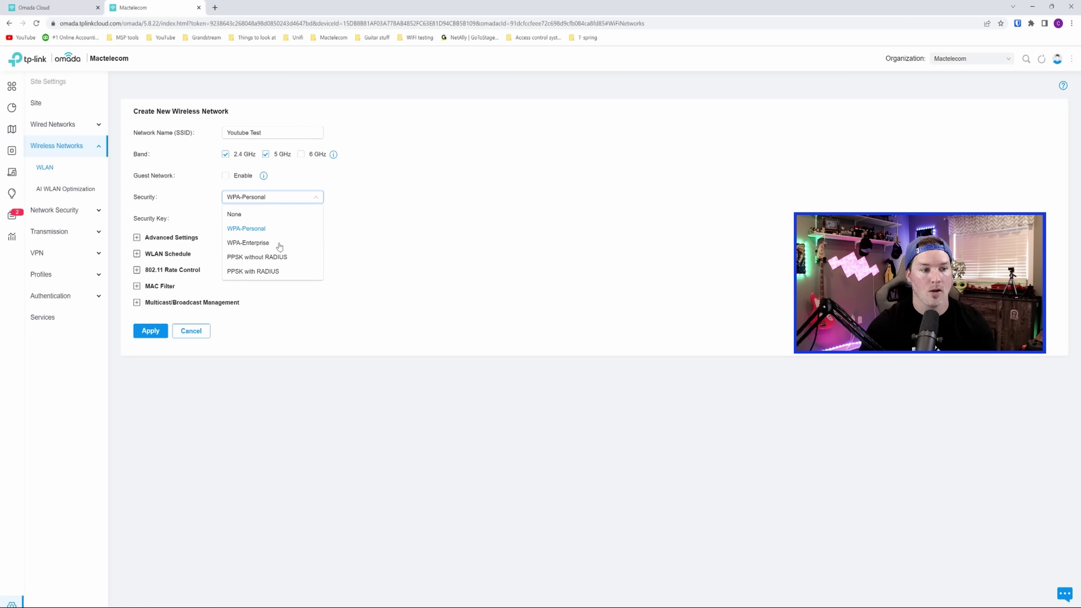
click(253, 259)
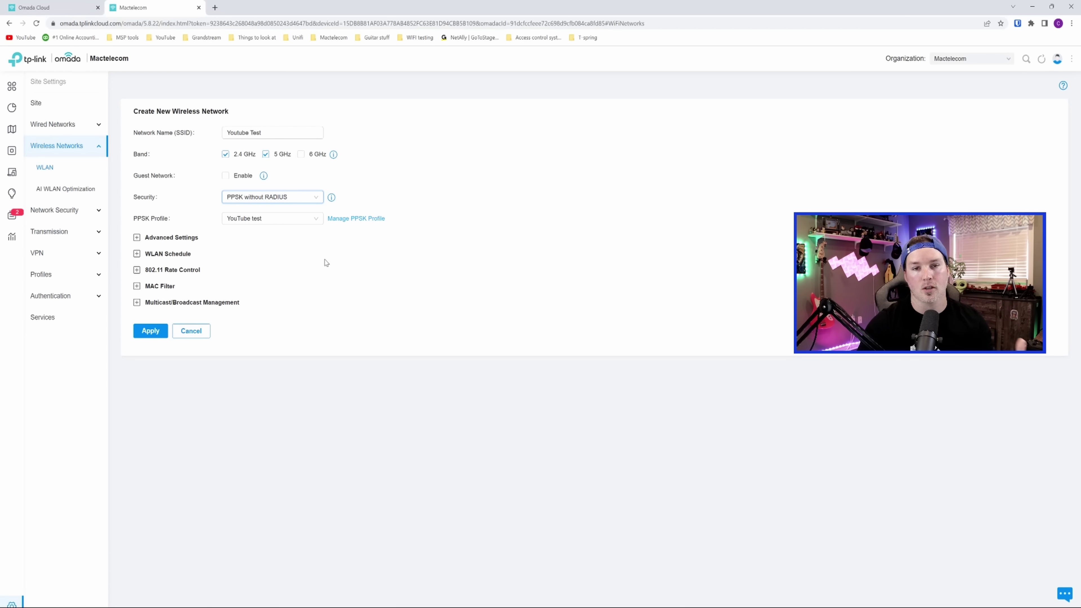
click(151, 331)
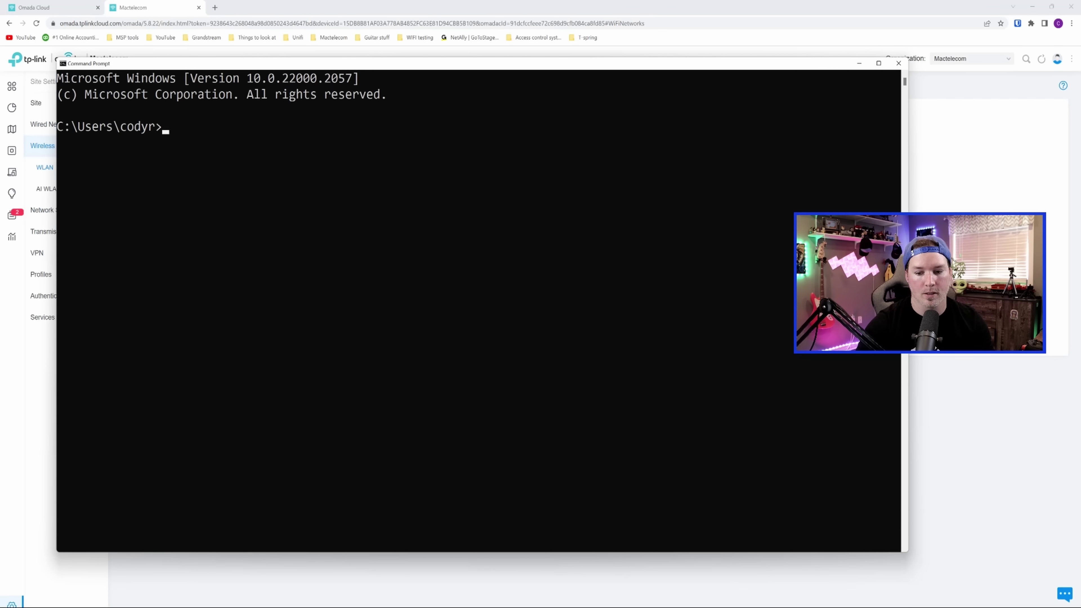
- Connect the PC to the Youtube Test Wi-Fi using the VLAN 15 key
key(super+a)
click(964, 446)
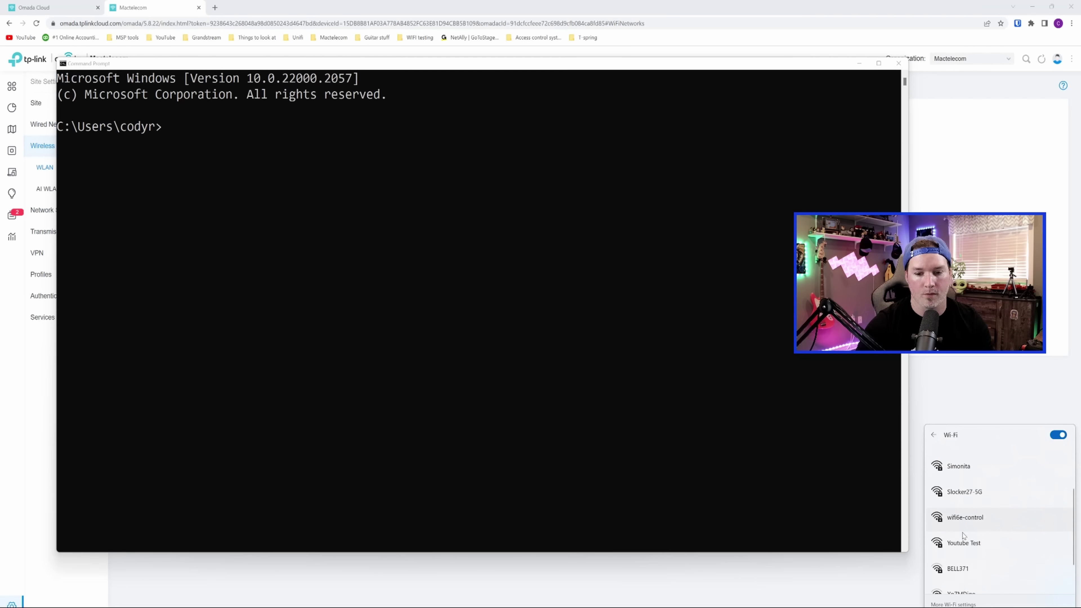
scroll(974, 534, down, 1)
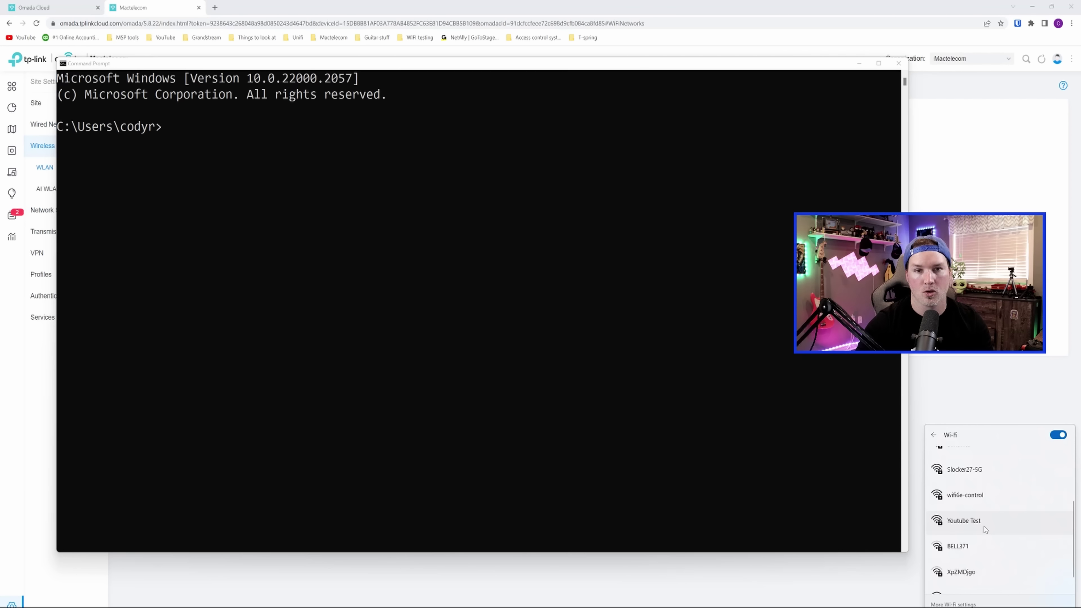
click(984, 526)
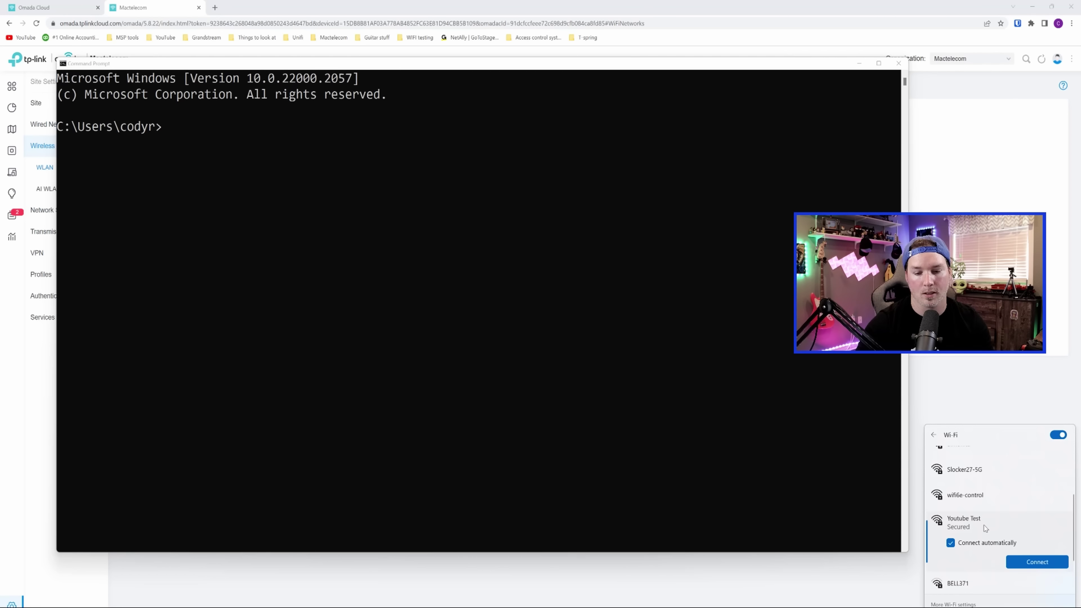
click(1032, 562)
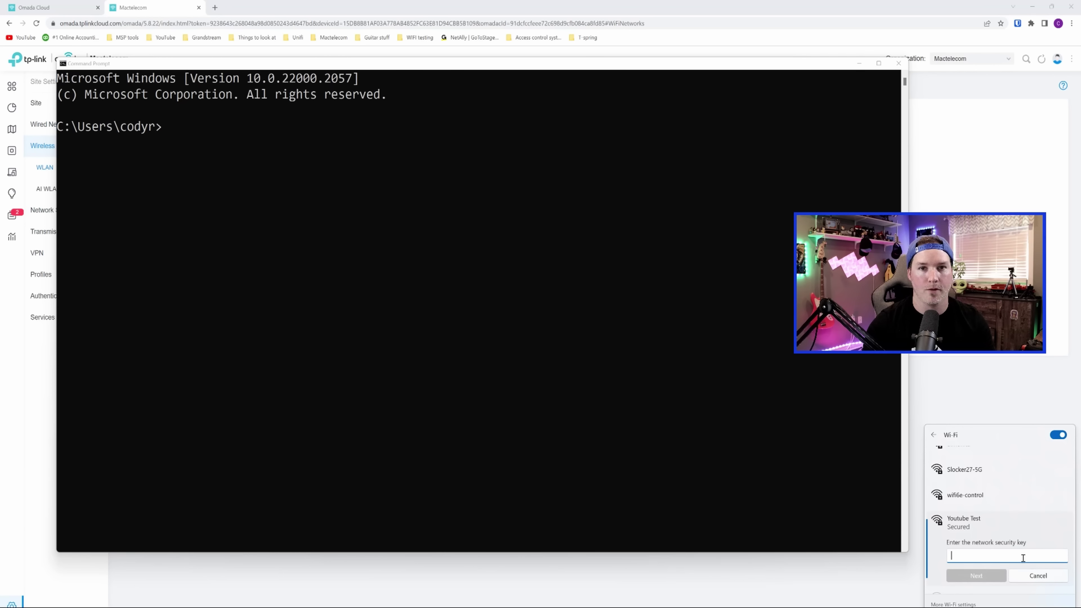
text(•••••••)
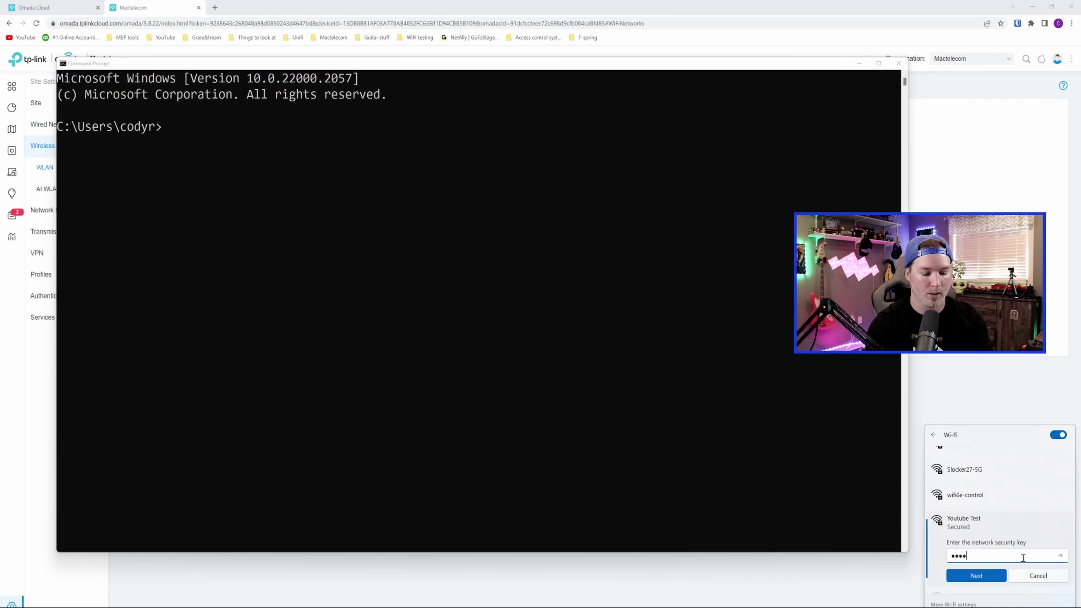
text(•••••)
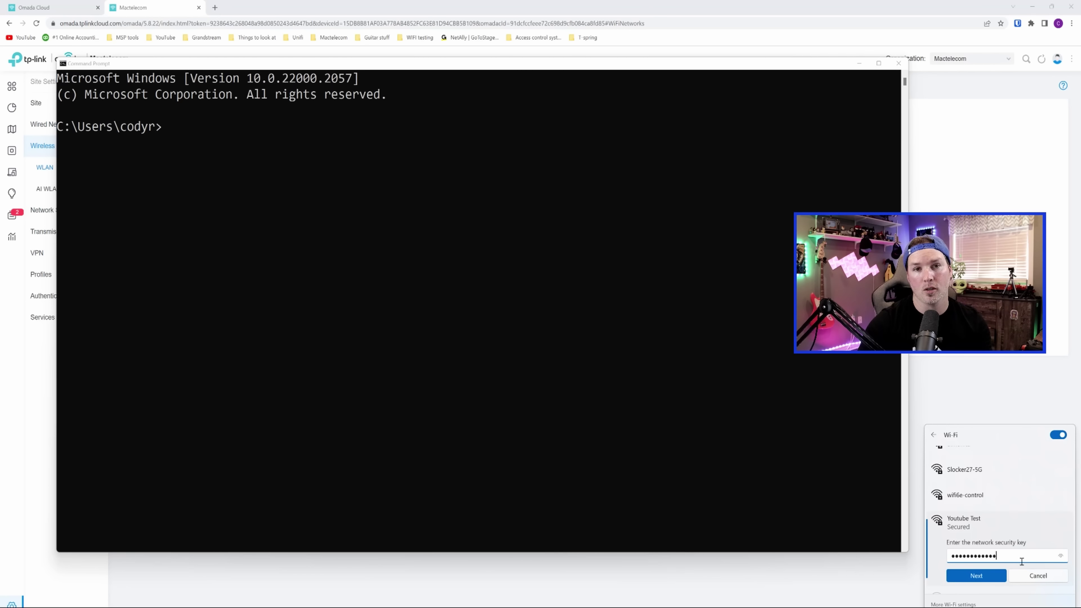
click(987, 580)
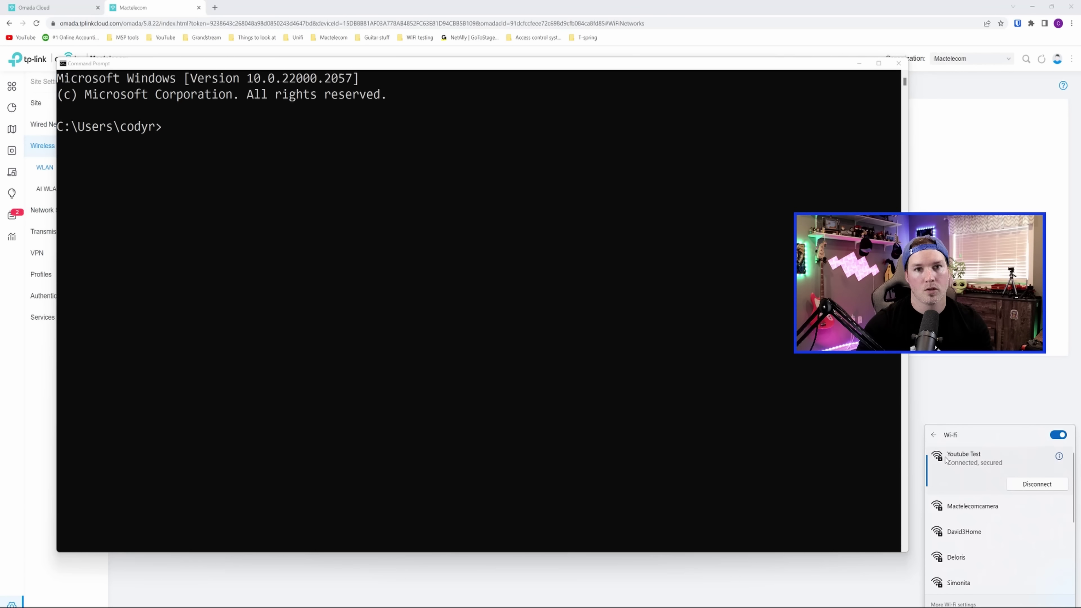
- Run ipconfig to confirm address 10.10.15.4 with gateway 10.10.15.1
click(320, 176)
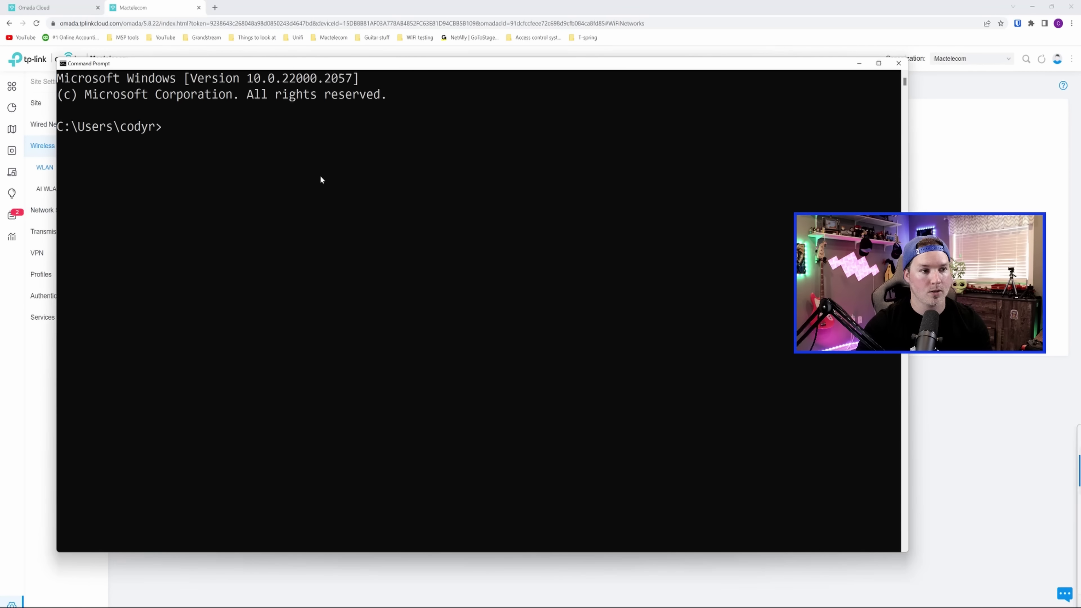
text(ipconfig)
key(Return)
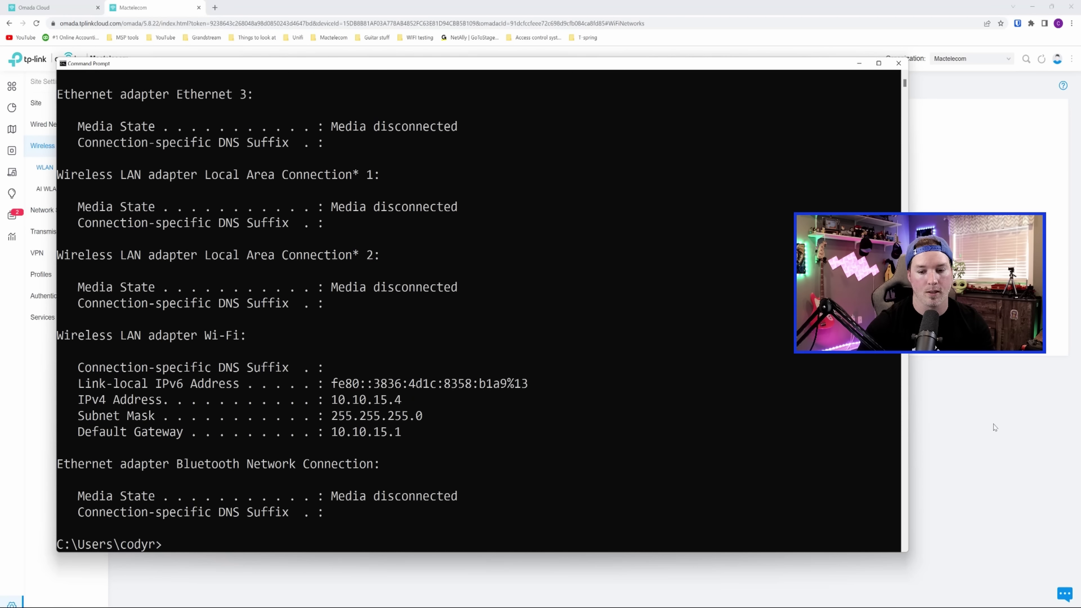
- Reconnect to Youtube Test using the VLAN 30 key
key(super+a)
click(979, 490)
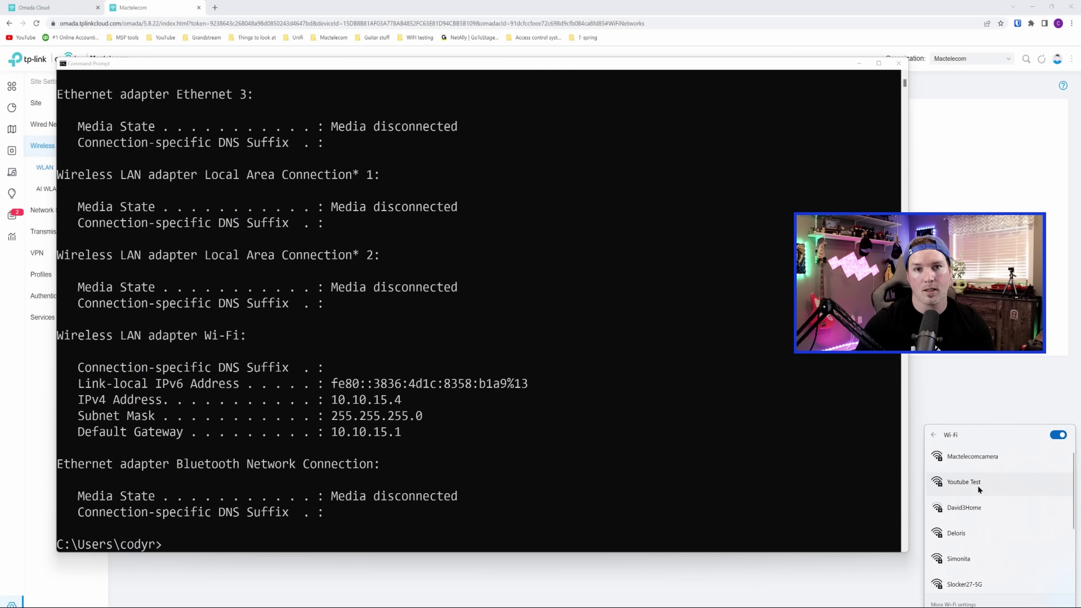
click(978, 490)
click(1035, 523)
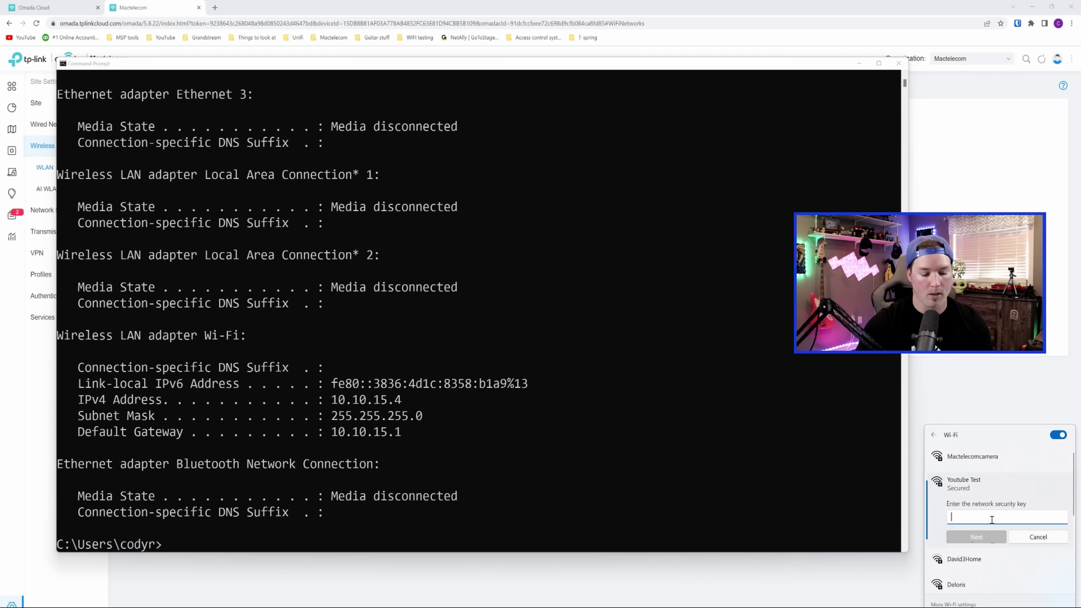
text(•••••••••••)
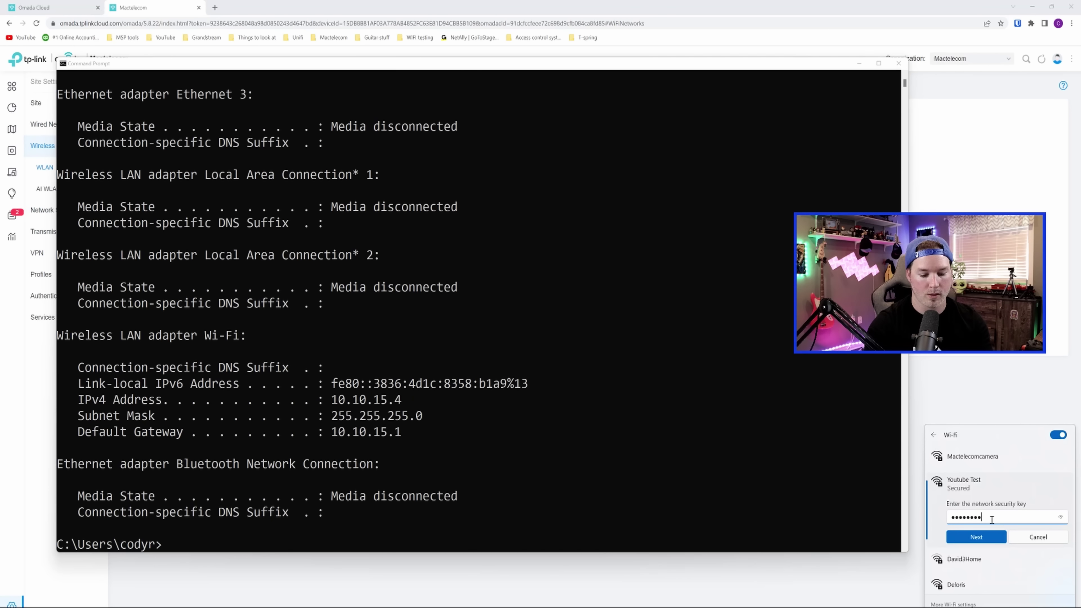
text(•)
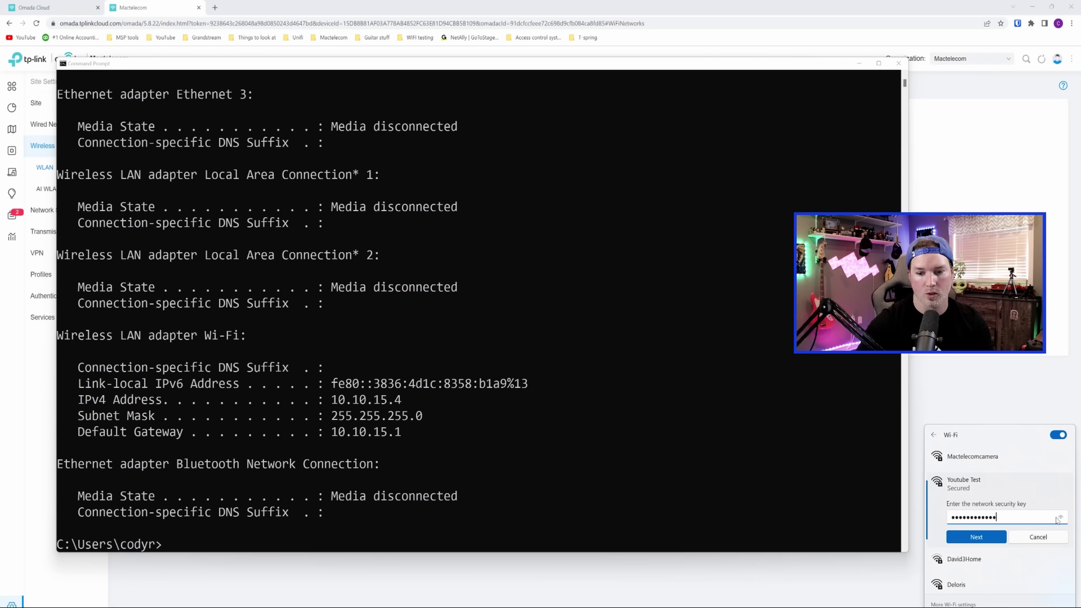
click(1063, 516)
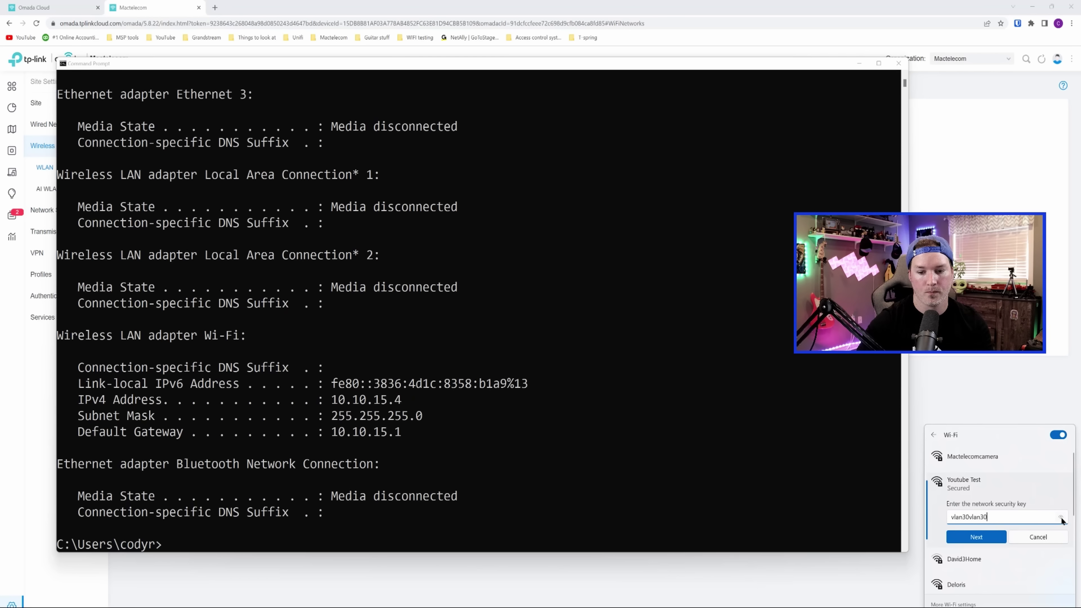
click(995, 539)
- Run ipconfig again to confirm address 10.10.30.2 with gateway 10.10.30.1
click(709, 493)
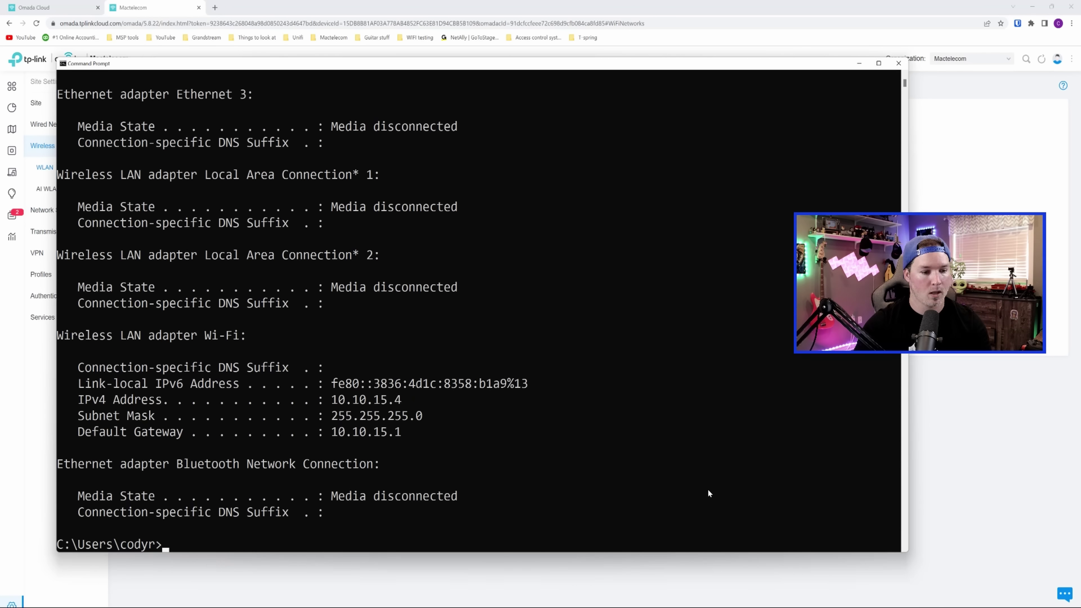
text(ipconfig)
key(Return)
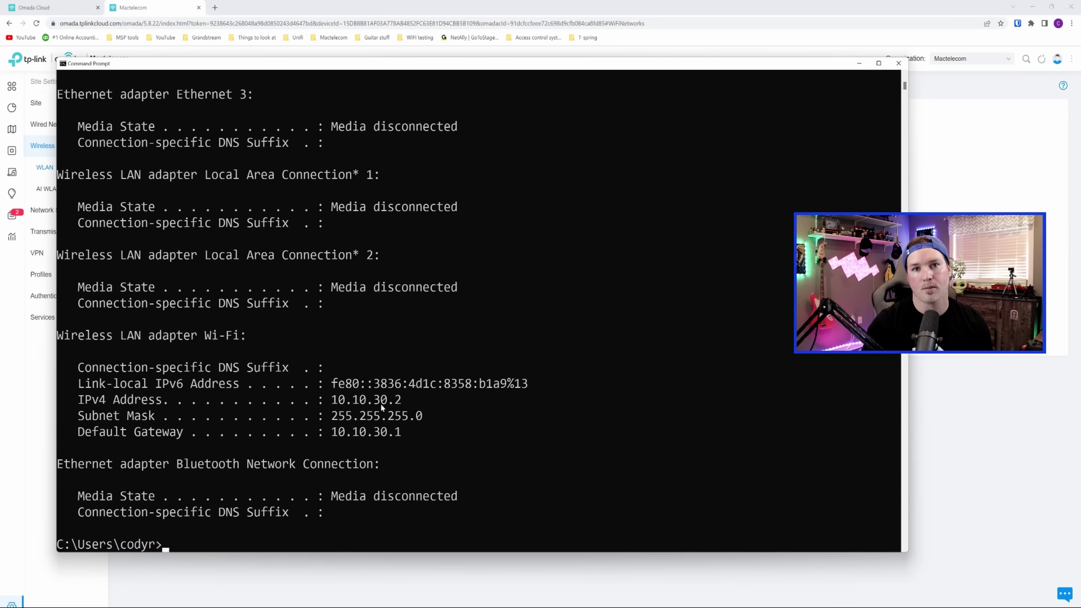